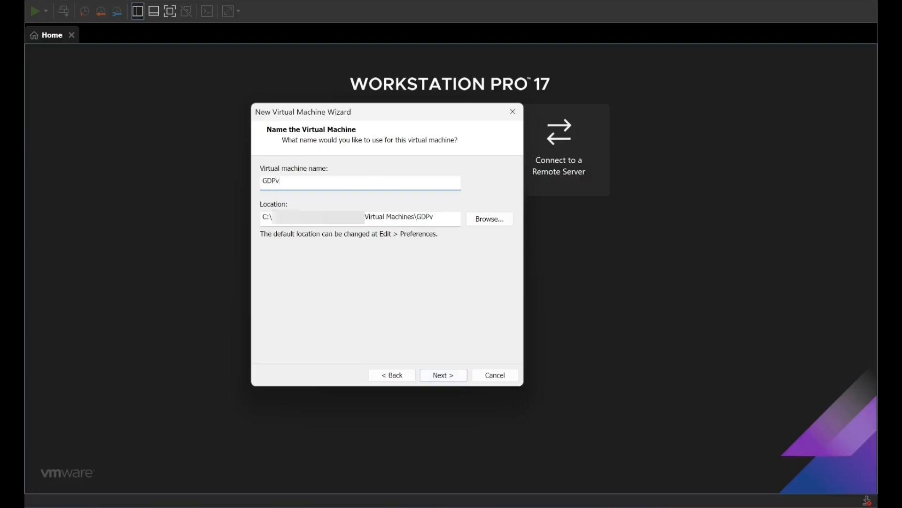
Name the new virtual machine GDPv12-Coll and set its maximum disk size to 100 GB, split into multiple files
text(-Coll)
click(436, 375)
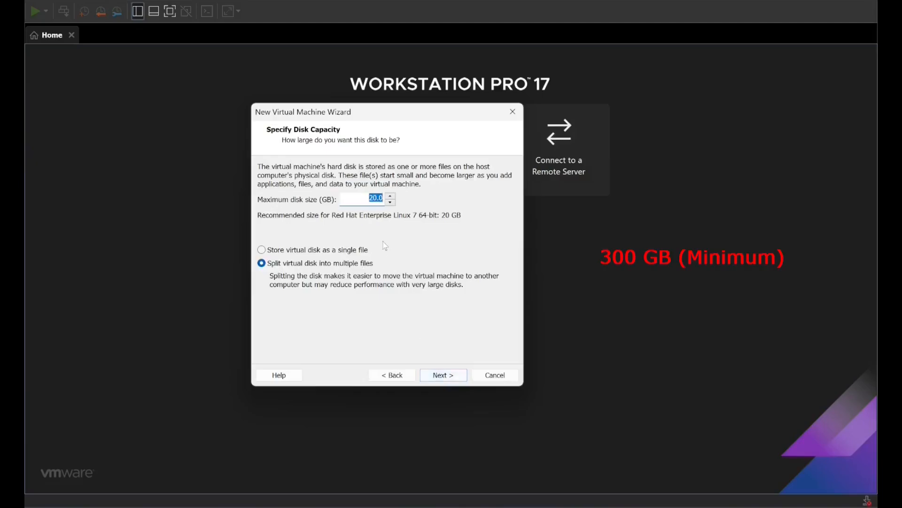
text(100)
click(451, 374)
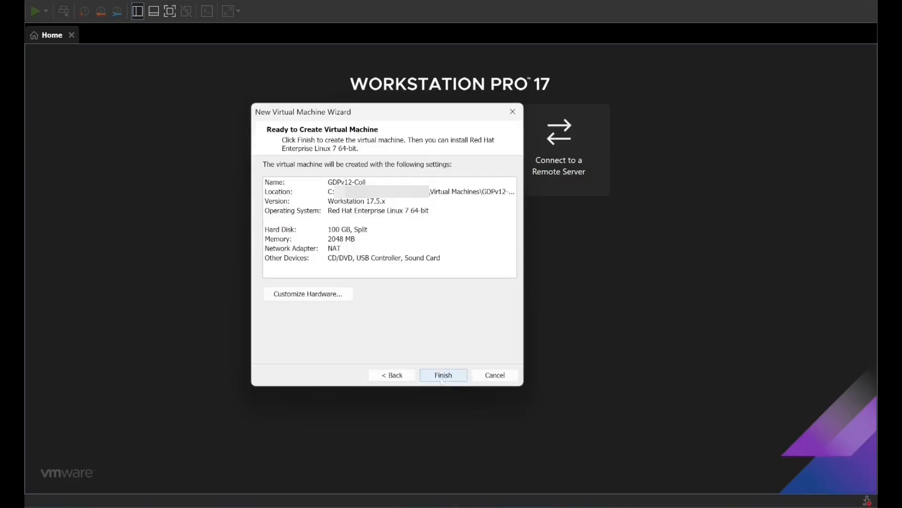
Customize the virtual machine's hardware by setting its memory to 24576 MB
click(345, 293)
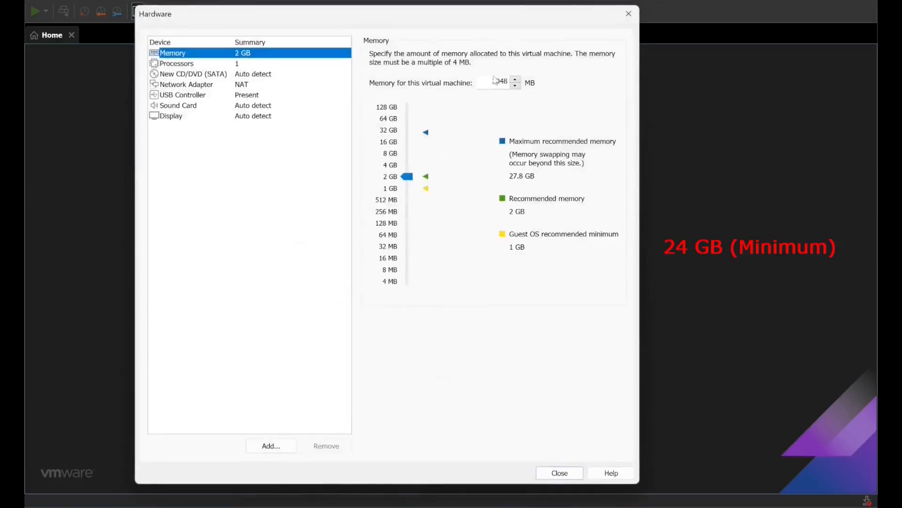
double_click(496, 81)
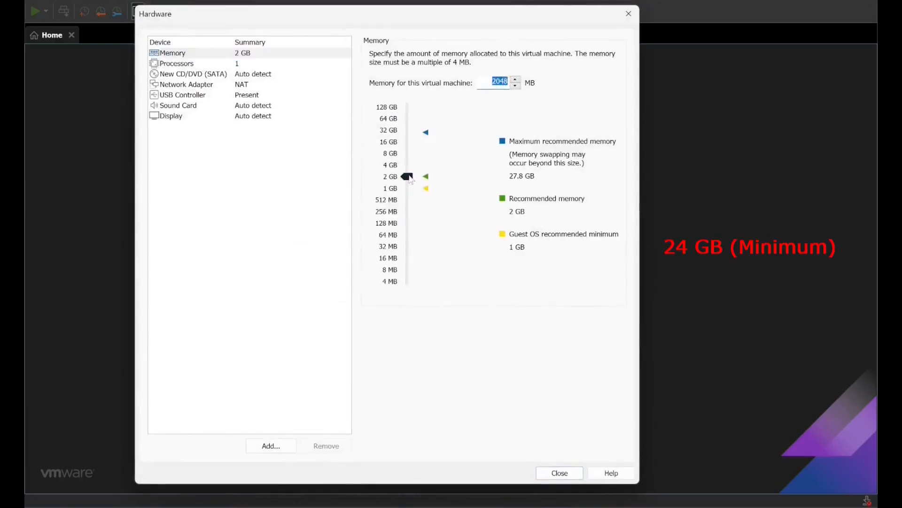
drag(408, 177, 414, 136)
drag(497, 81, 511, 81)
text(576)
key(ctrl+a)
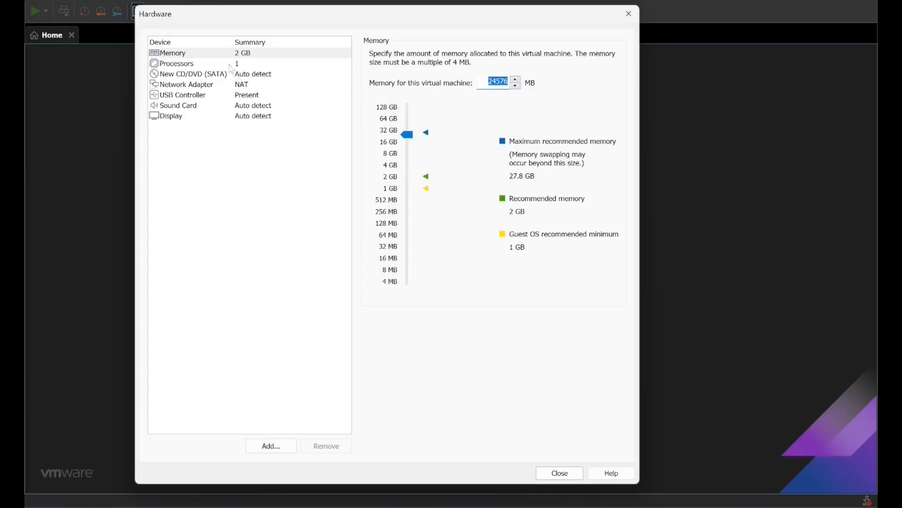
Configure the virtual machine with 2 processors and 4 cores per processor
click(231, 65)
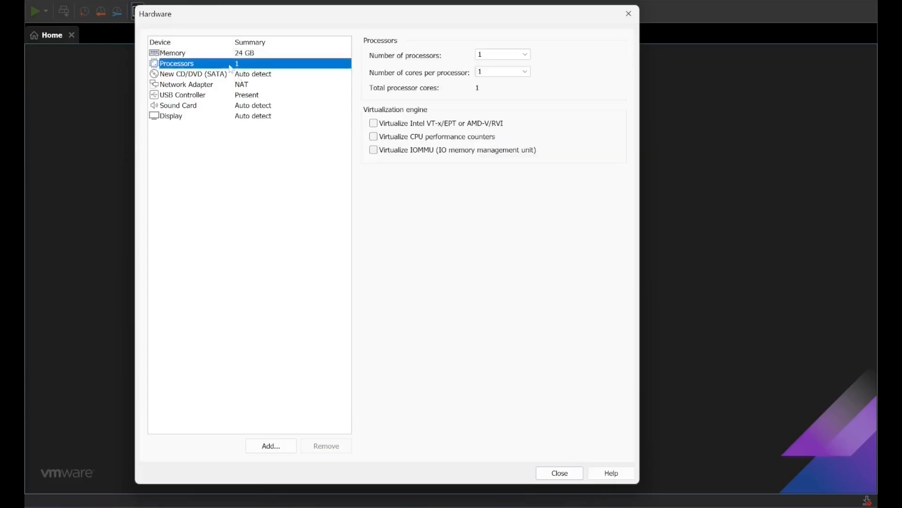
click(480, 54)
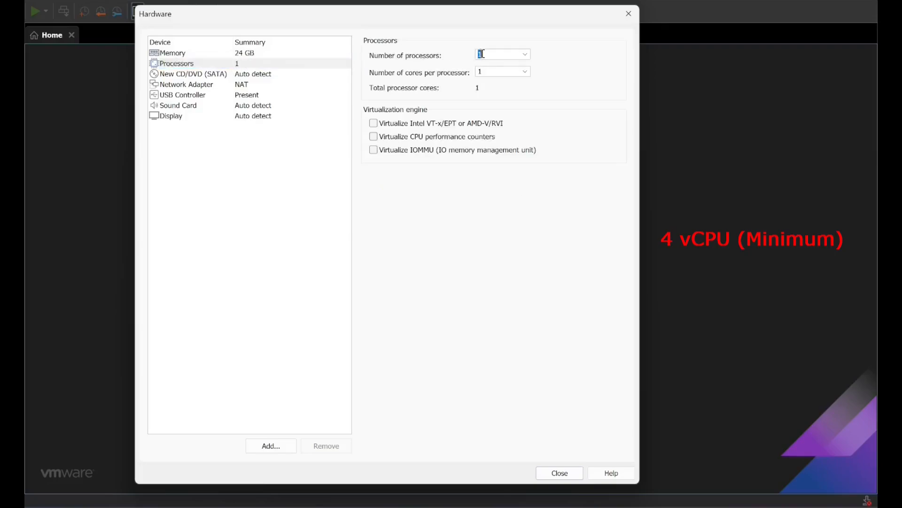
click(528, 54)
click(520, 73)
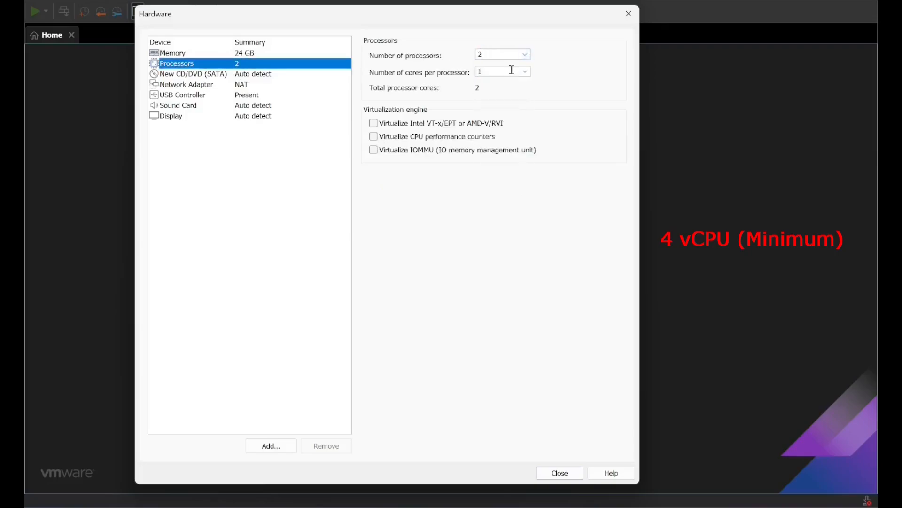
click(521, 74)
click(498, 108)
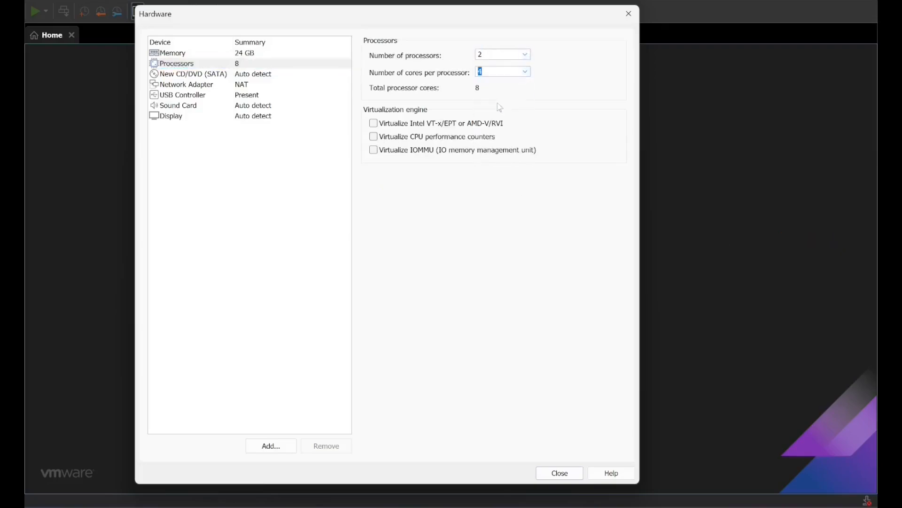
Attach the ISO image Security_Guardium_Product_Image_V12.0_DVD_auto.iso to the virtual CD/DVD drive
click(264, 77)
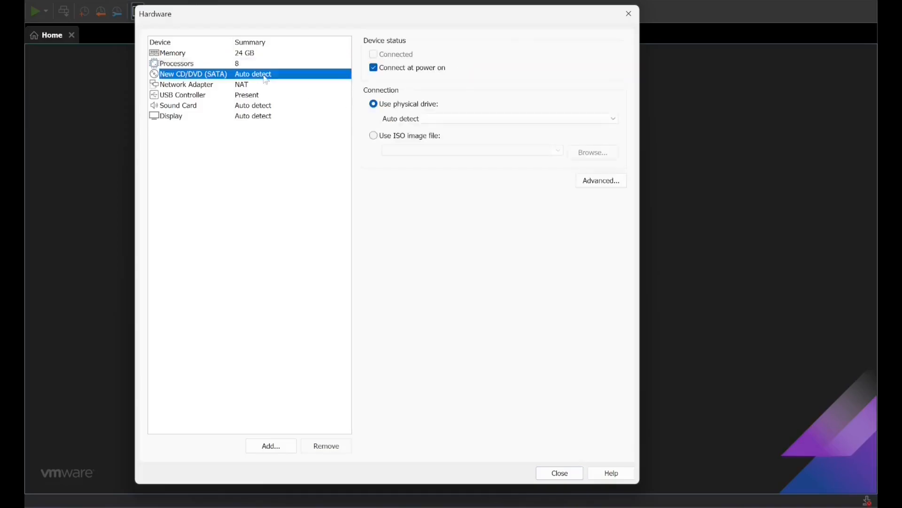
click(405, 137)
click(591, 152)
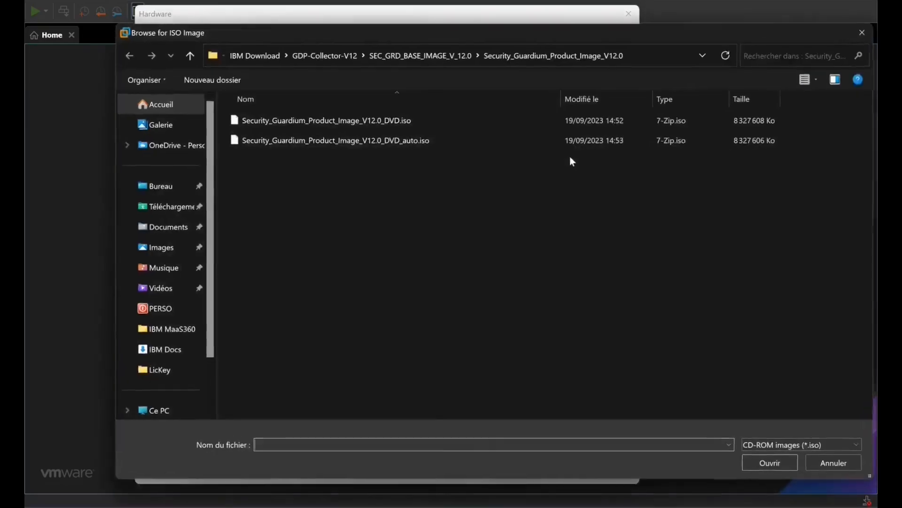
double_click(383, 142)
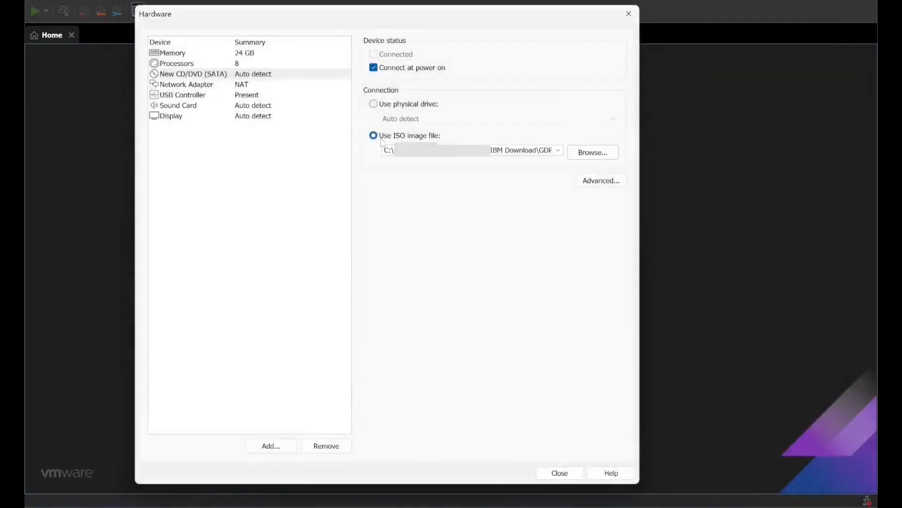
Set the network adapter to Bridged and finish creating the virtual machine
click(249, 87)
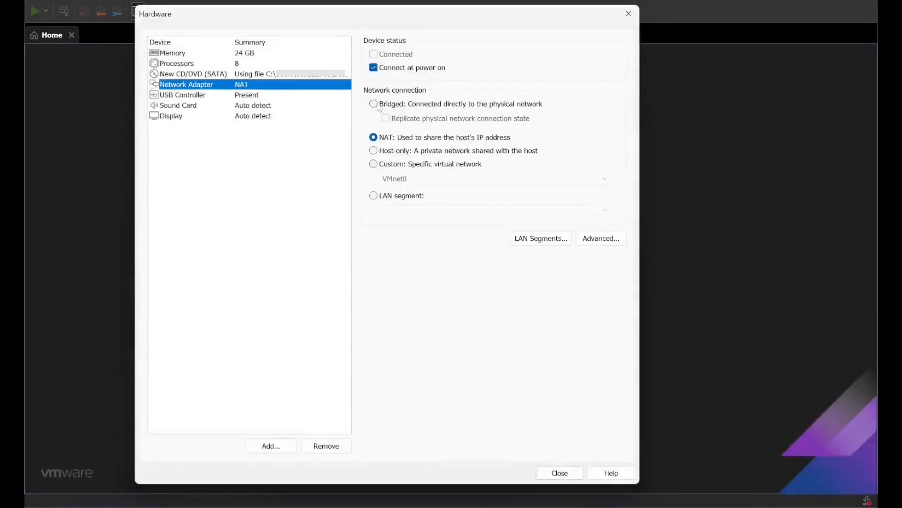
click(374, 104)
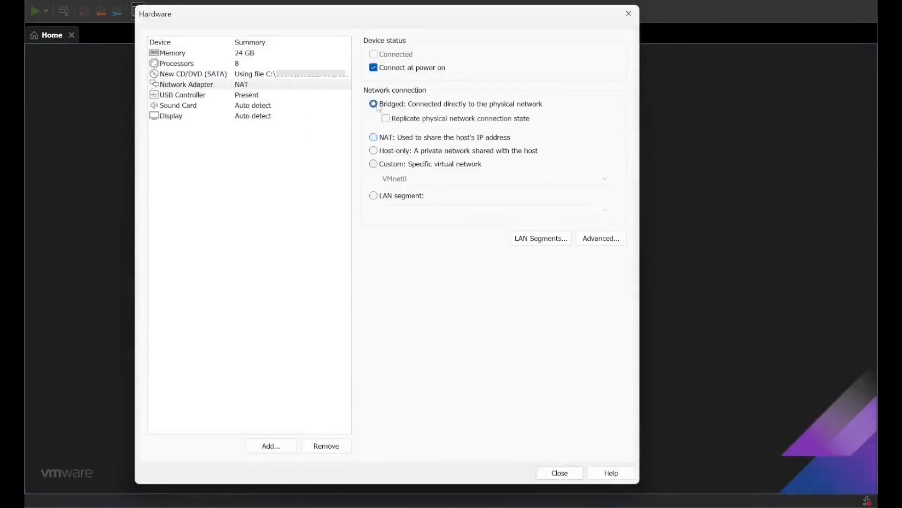
click(560, 473)
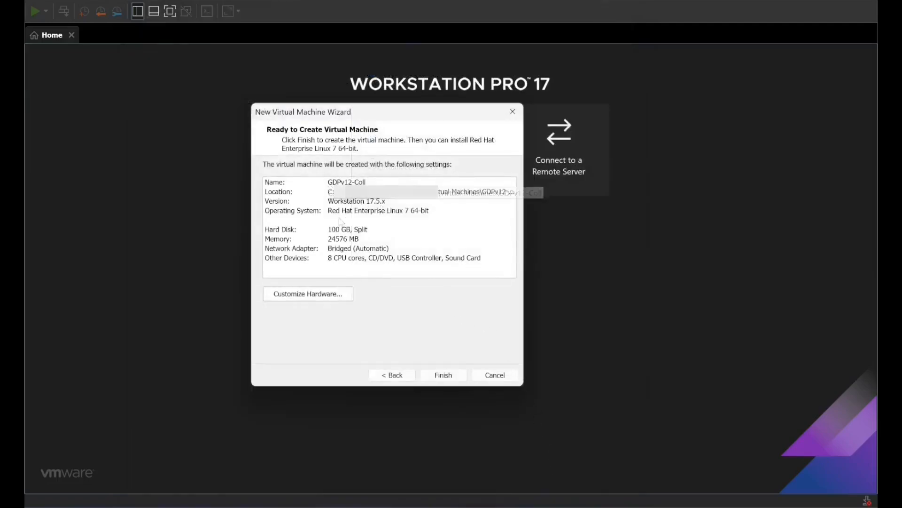
click(454, 377)
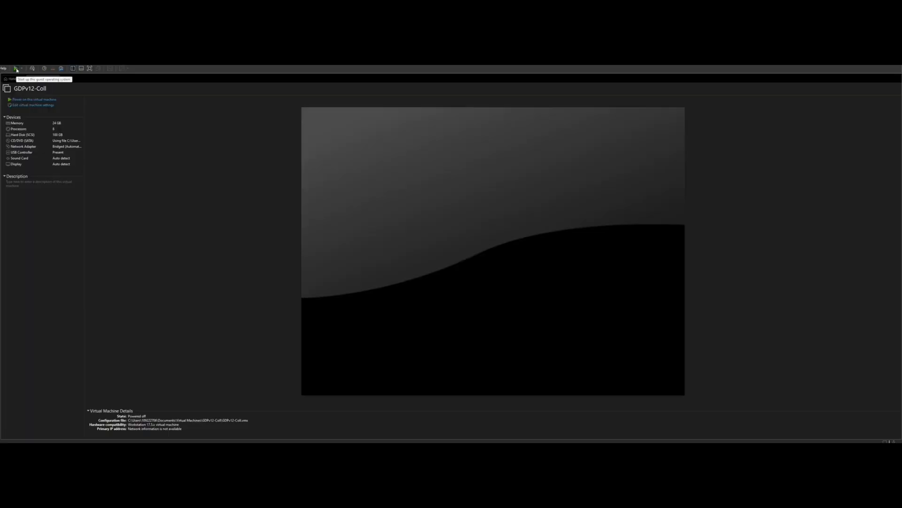
Power on the GDPv12-Coll virtual machine and set its display to Keep Aspect Ratio Stretch
click(16, 70)
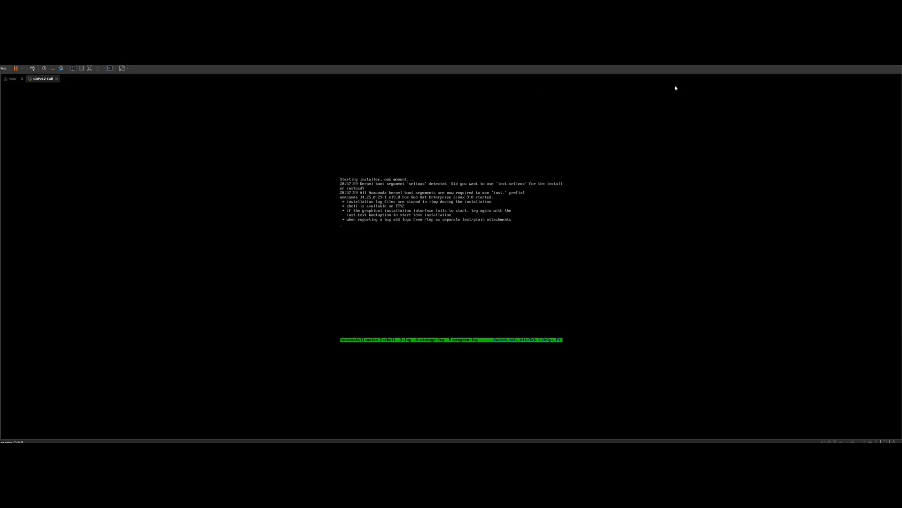
click(128, 69)
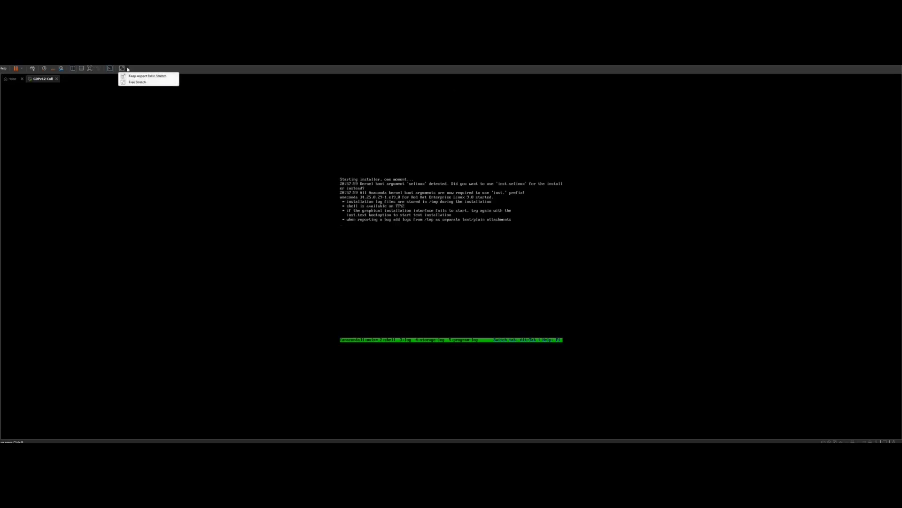
click(136, 76)
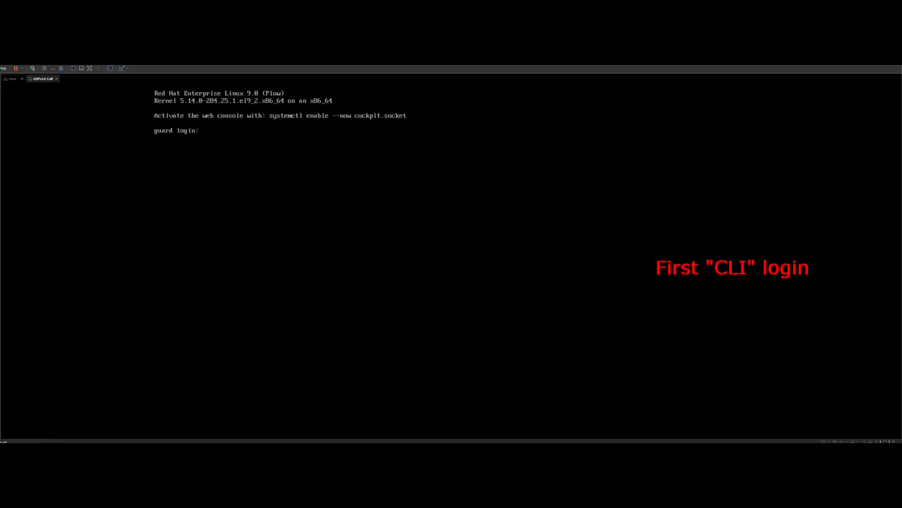
Log in to the virtual machine's console as cli with the default account password
text(cli)
key(Return)
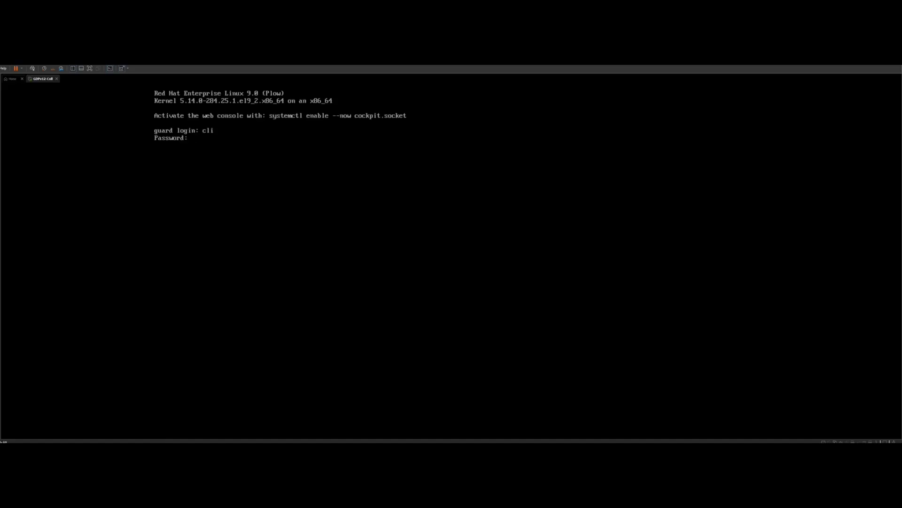
key(Return)
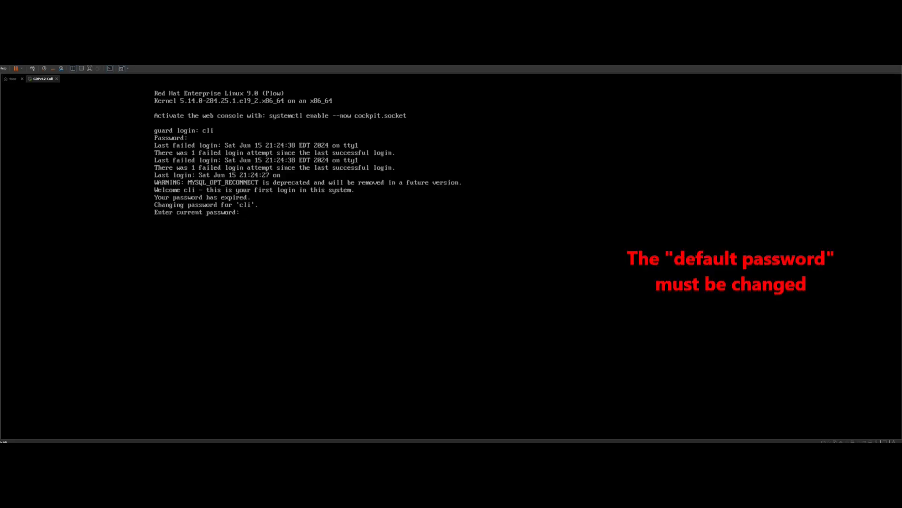
Replace the expired cli password by entering the current password and the new password twice
key(Return)
key(Return)
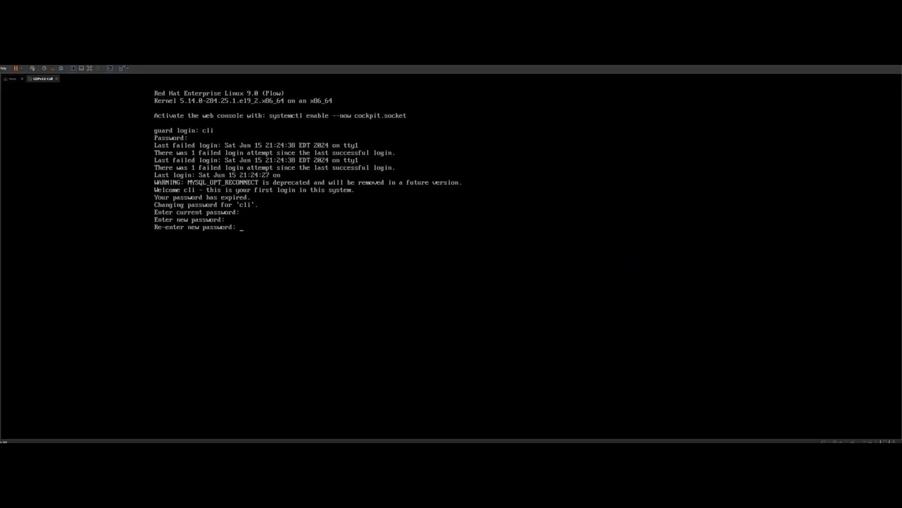
key(Return)
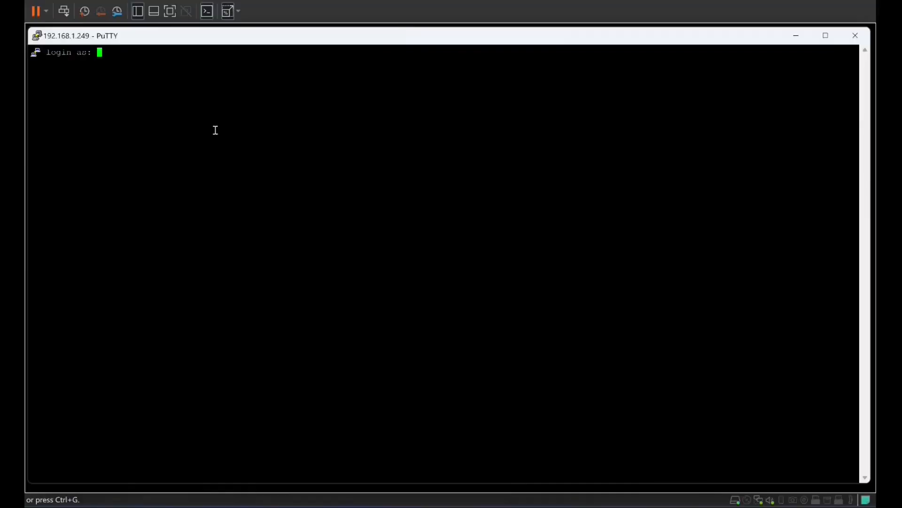
Log in as cli with the account password in the PuTTY session to 192.168.1.249
text(cli)
key(Return)
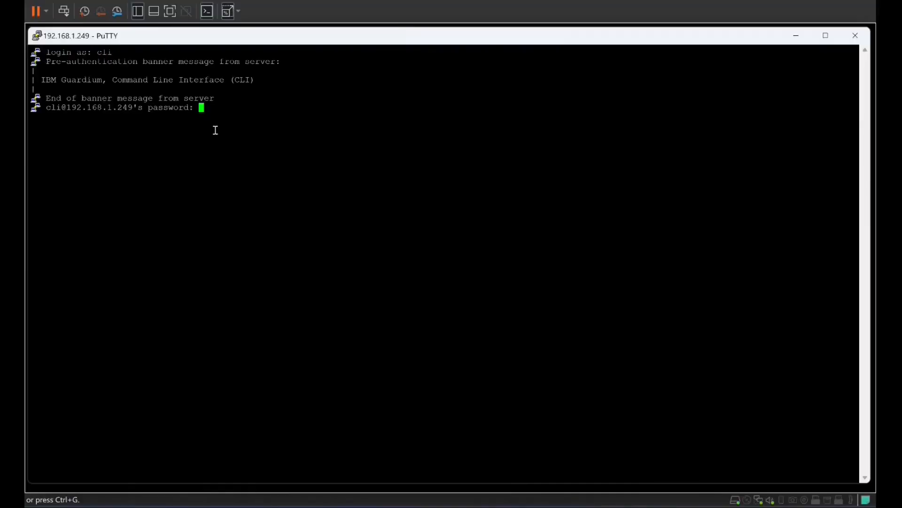
key(Return)
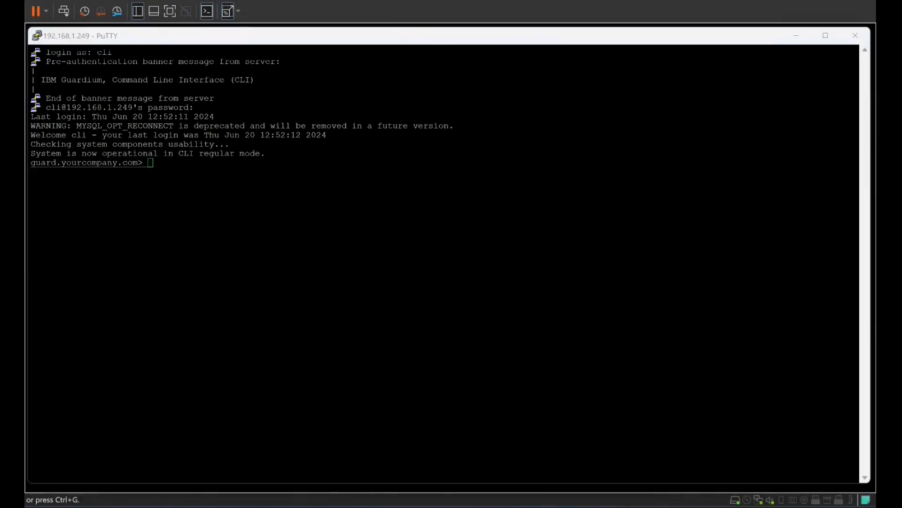
Store the system hostname GDPv12-Coll, answering n to the newly cloned appliance question, and store the system domain ibmlab.fr
right_click(304, 203)
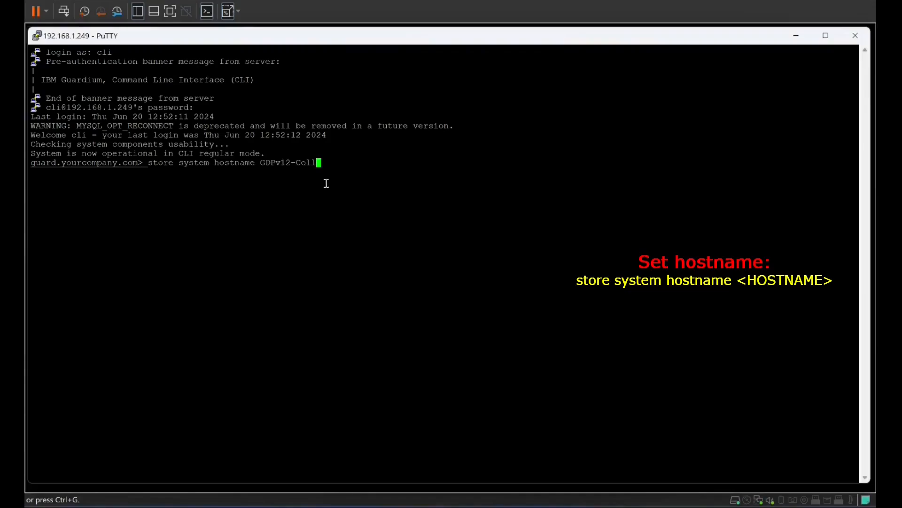
key(Return)
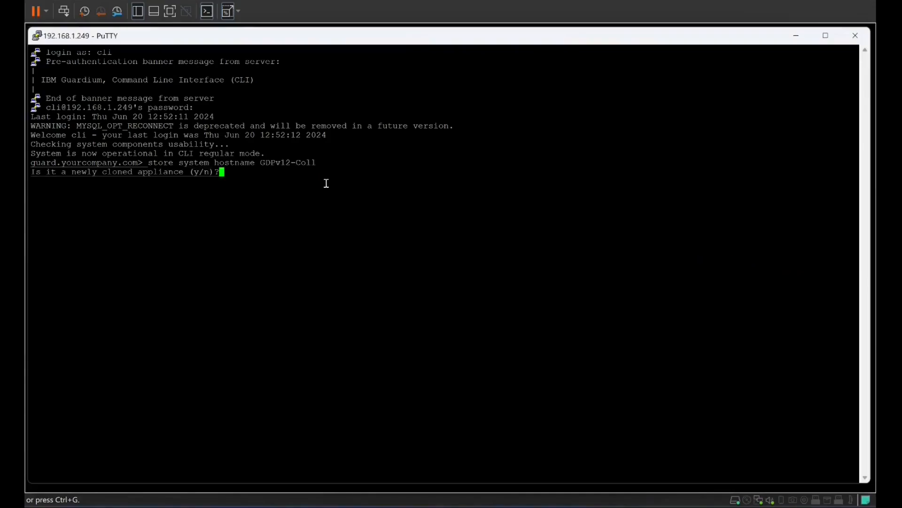
text(n)
key(Return)
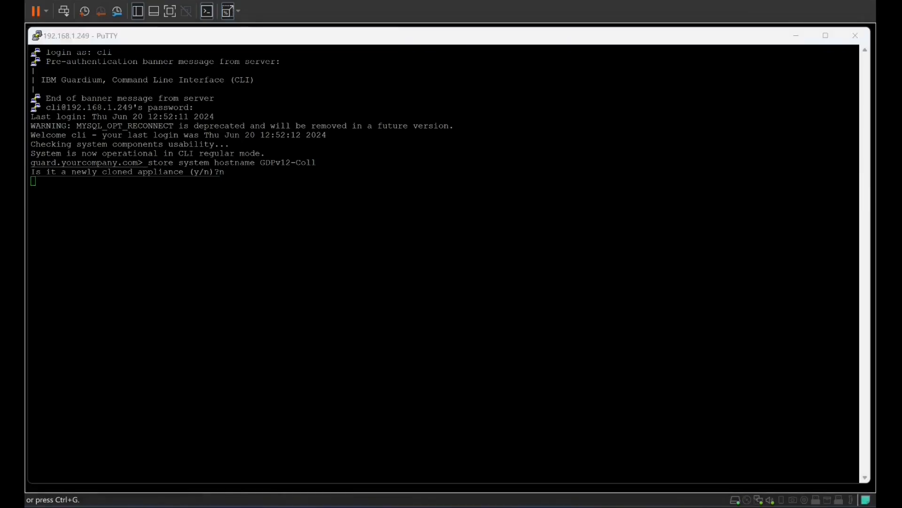
right_click(262, 245)
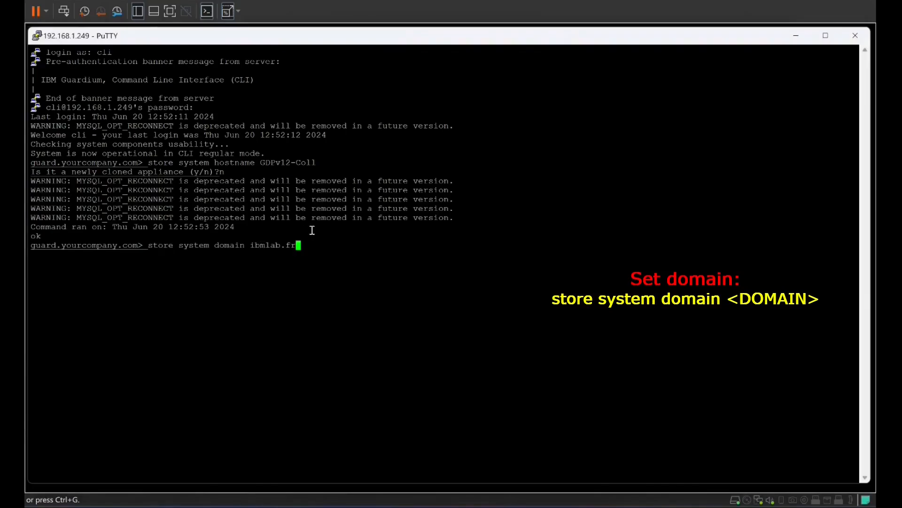
key(Return)
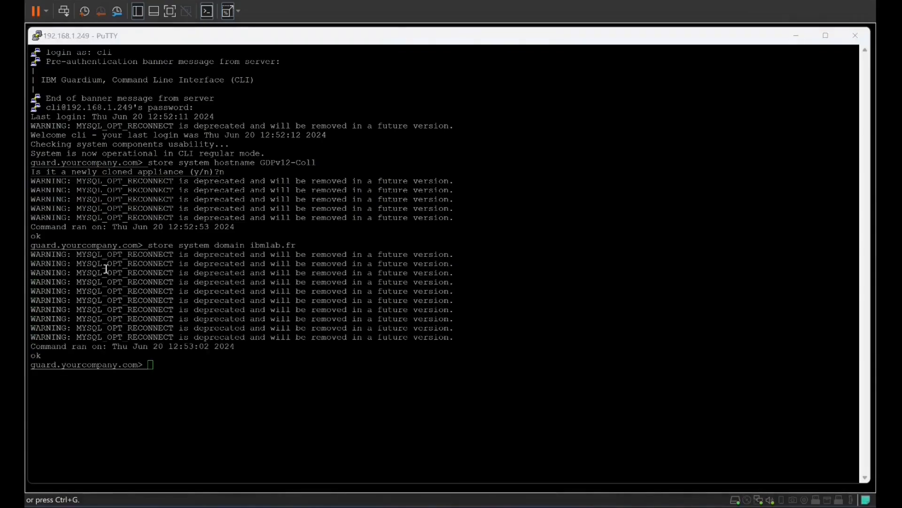
Store the network interface IP address 192.168.1.249 and the subnet mask 255.255.255.0
right_click(241, 386)
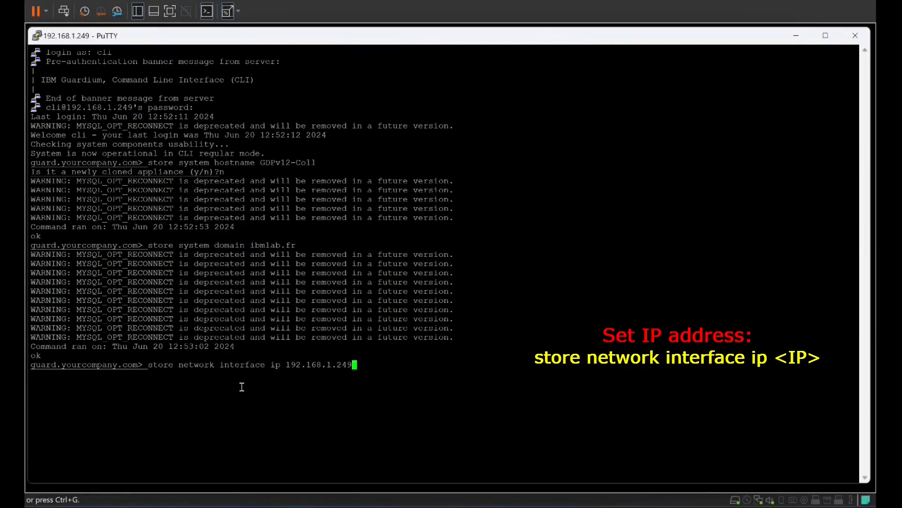
key(Return)
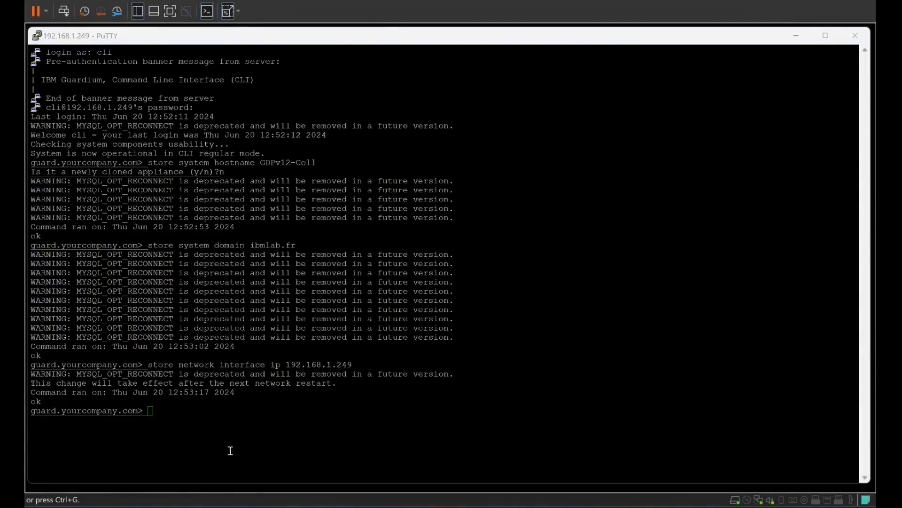
right_click(229, 430)
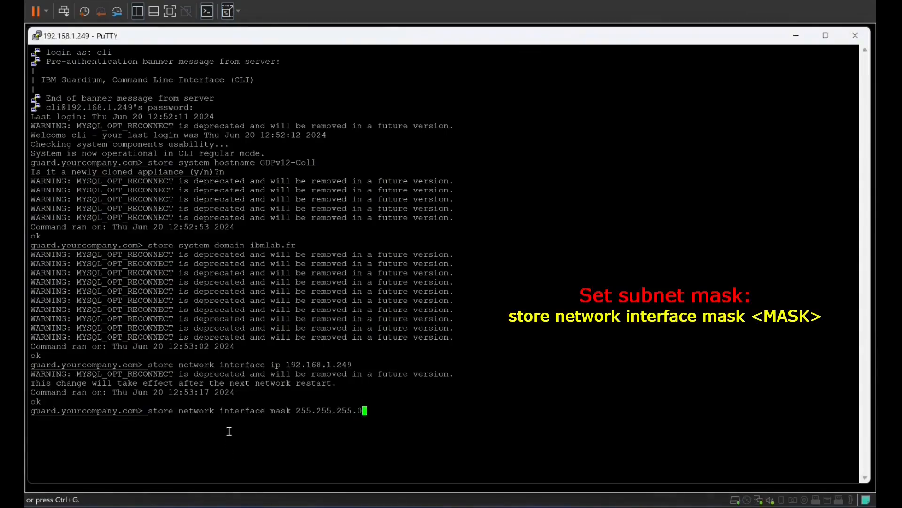
key(Return)
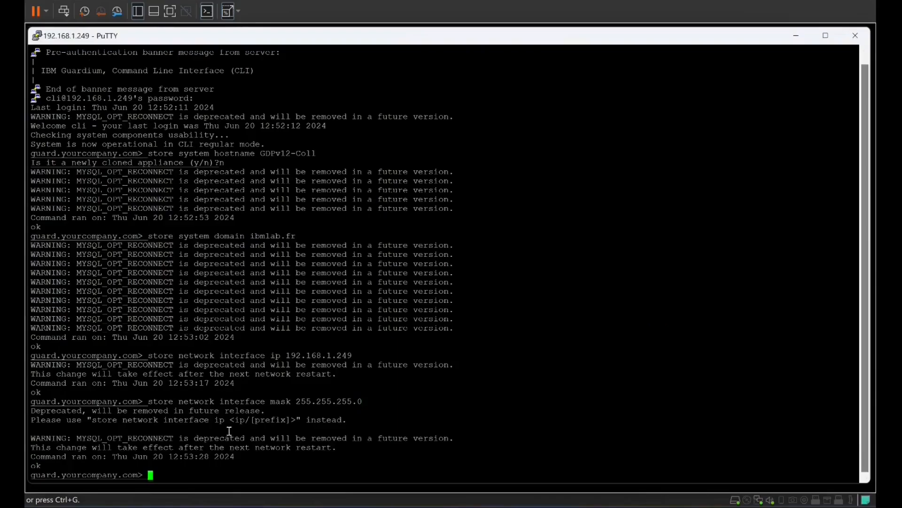
Store the default network route 192.168.1.254 and the network resolvers 192.168.1.254 and 8.8.8.8
right_click(206, 470)
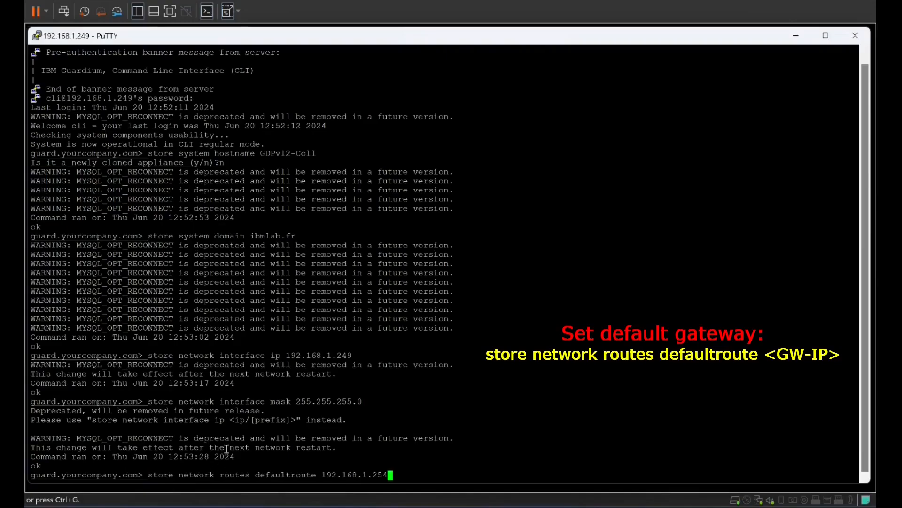
key(Return)
right_click(200, 472)
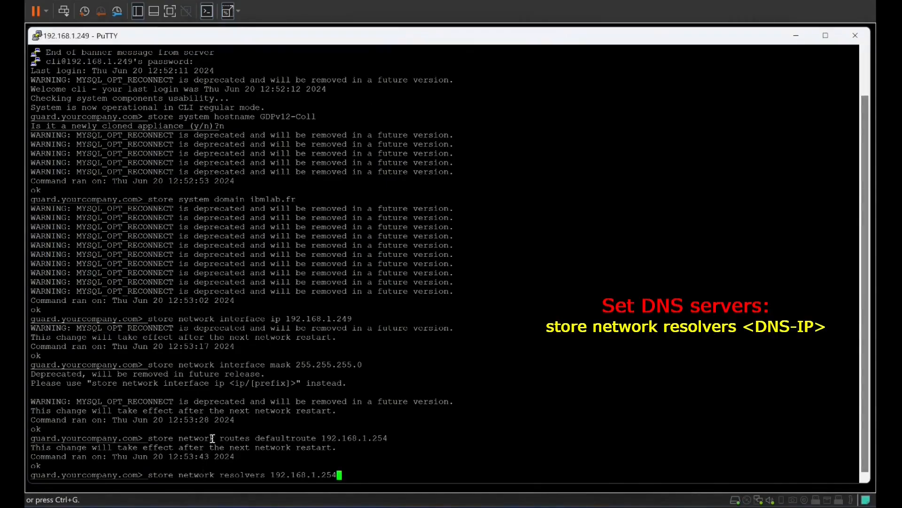
key(Return)
right_click(269, 470)
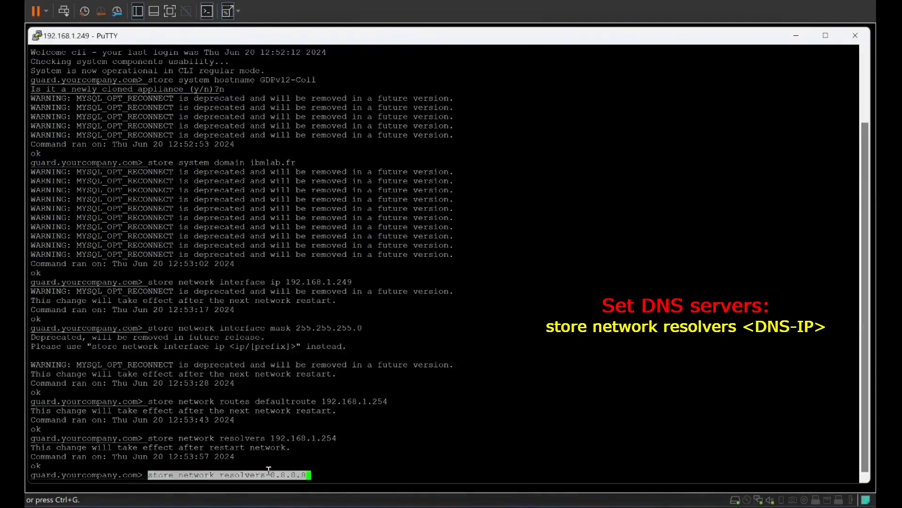
key(Return)
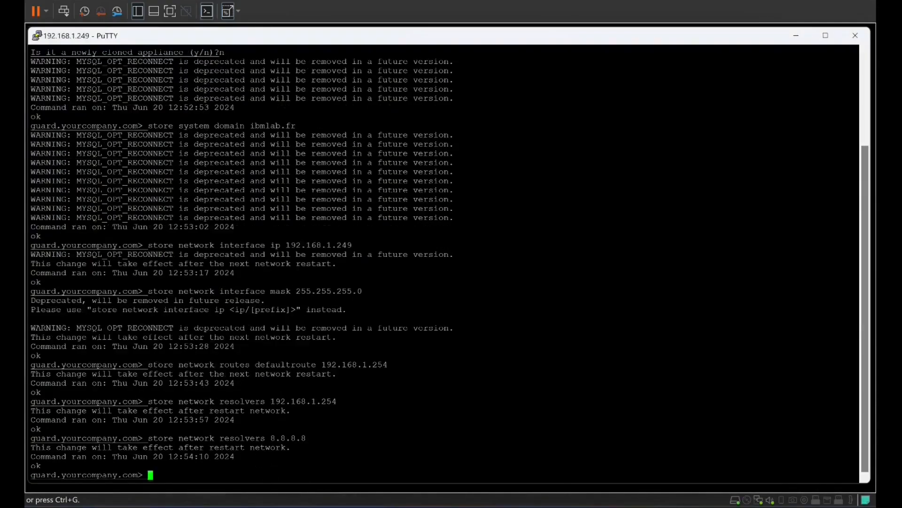
Store the system clock timezone Europe/Paris and display the unit type
right_click(186, 472)
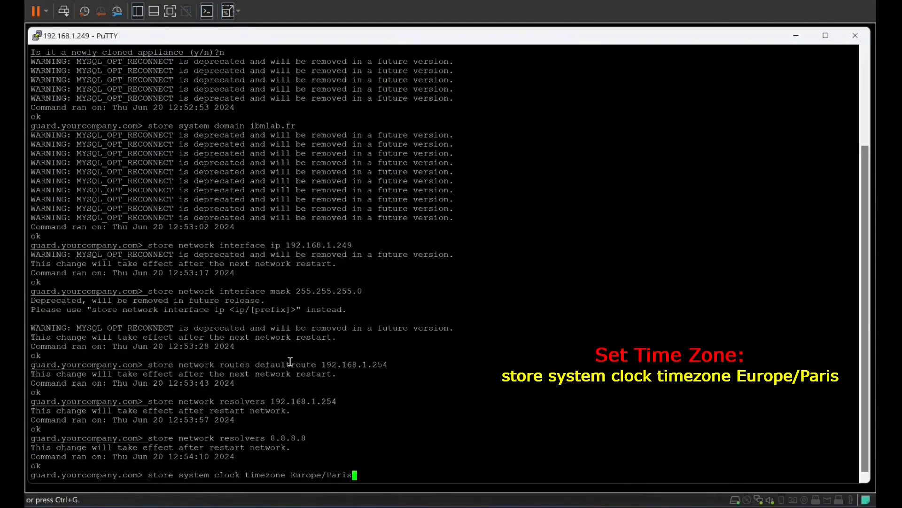
key(Return)
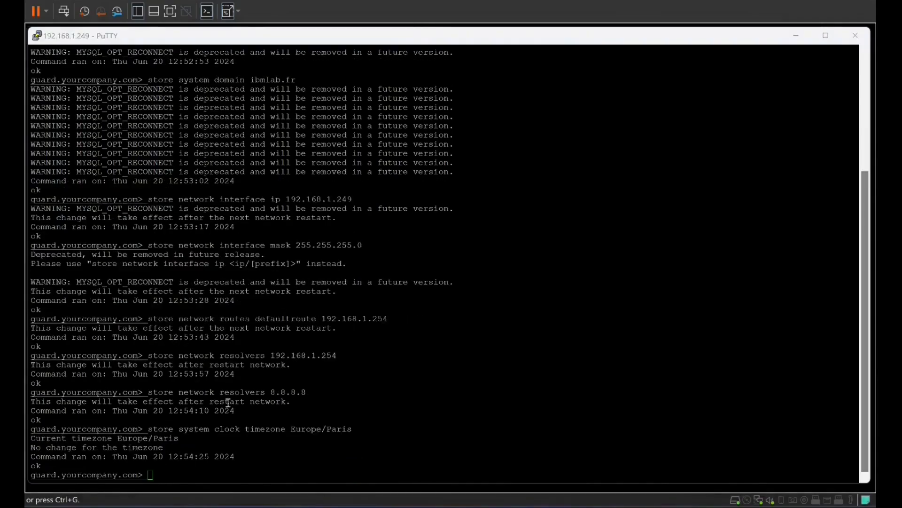
right_click(256, 473)
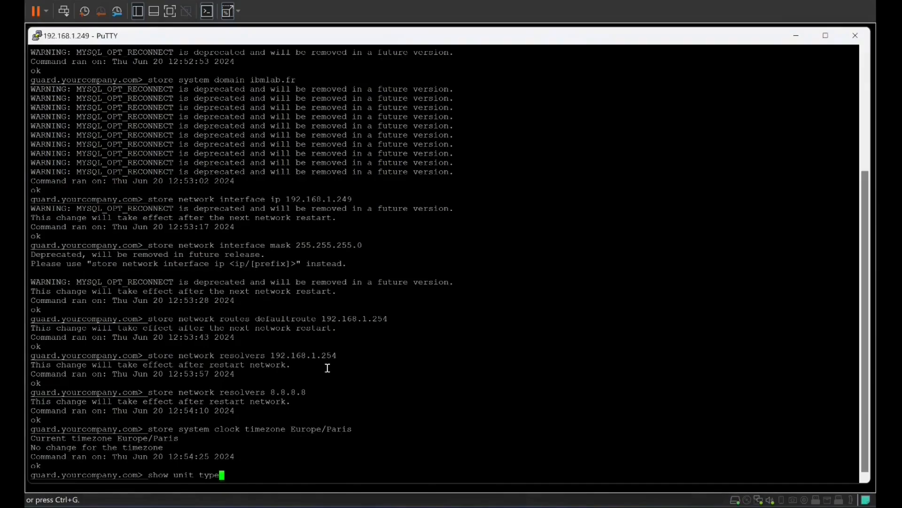
key(Return)
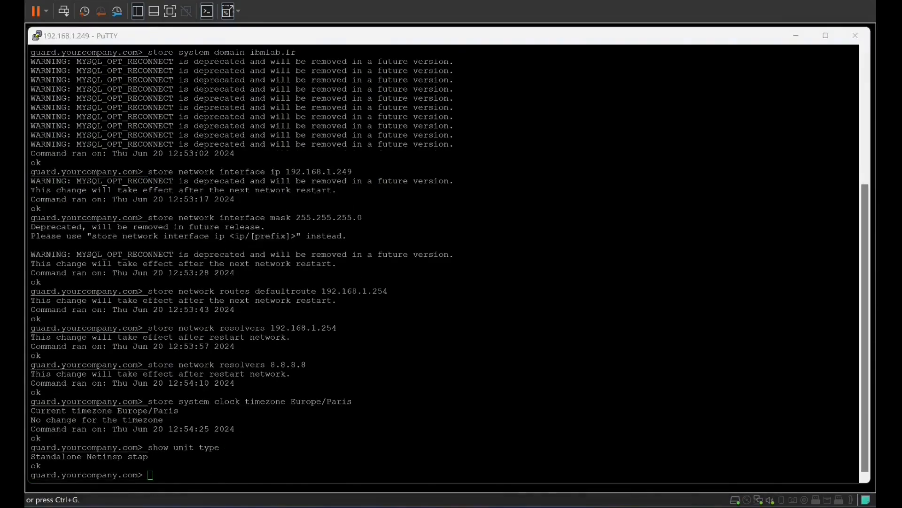
Display the stored network, hostname, domain and clock settings, and restart the network, answering yes to the confirmation
right_click(328, 367)
right_click(193, 475)
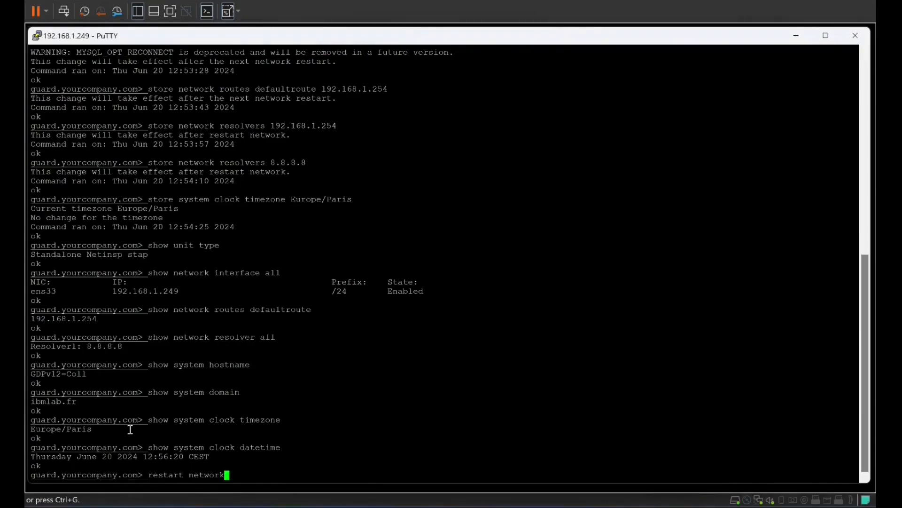
key(Return)
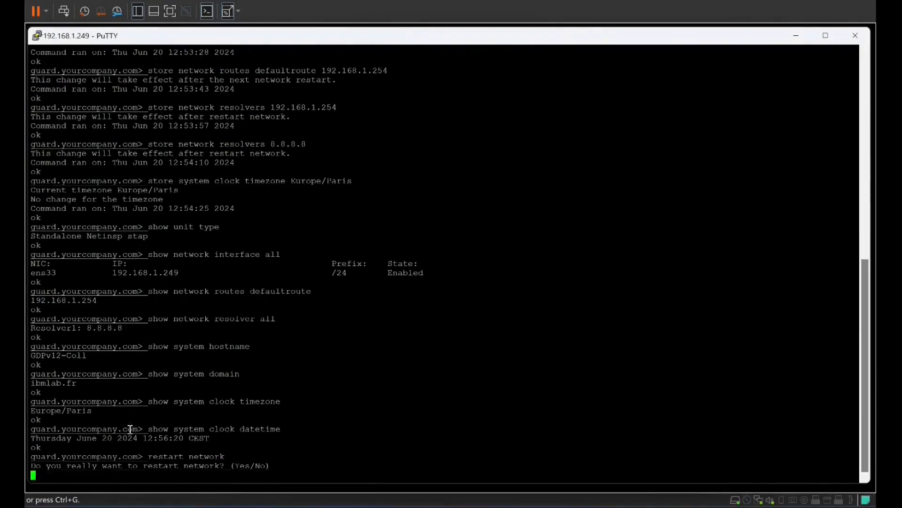
text(yes)
key(Return)
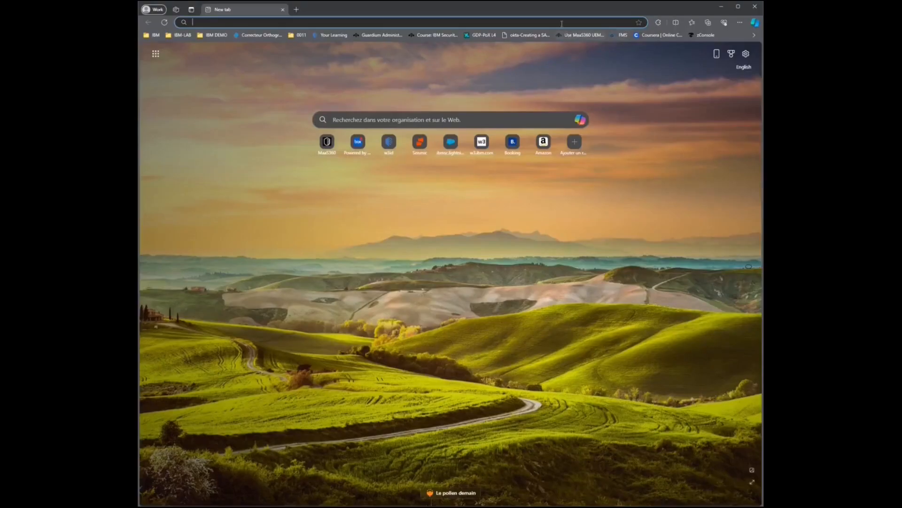
text(https://192.168.1.249:8443)
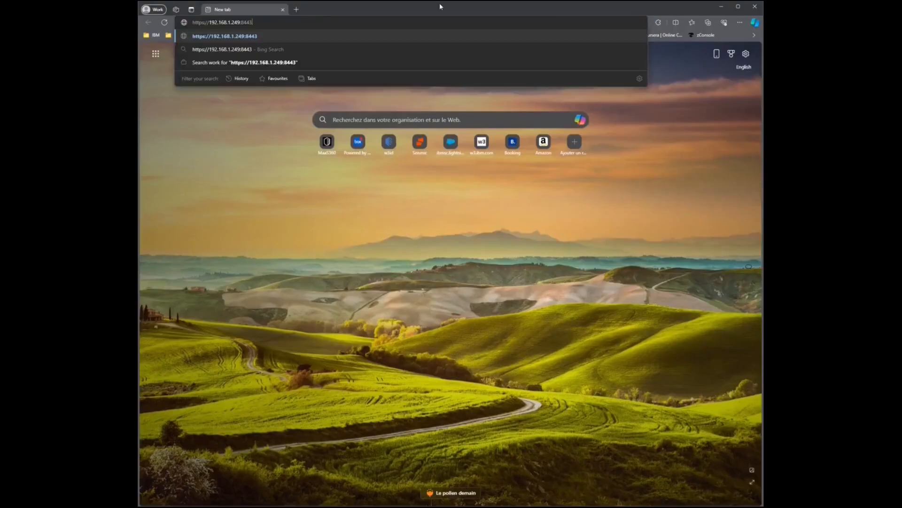
key(Return)
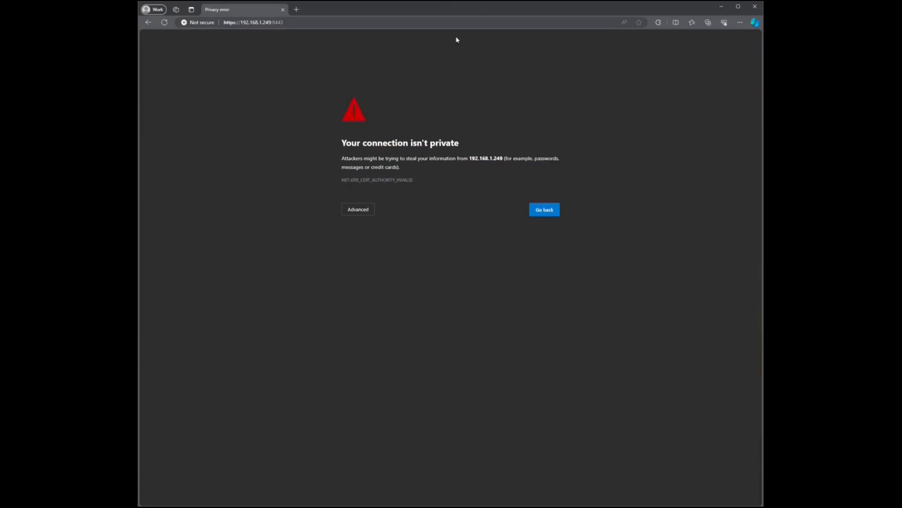
click(356, 211)
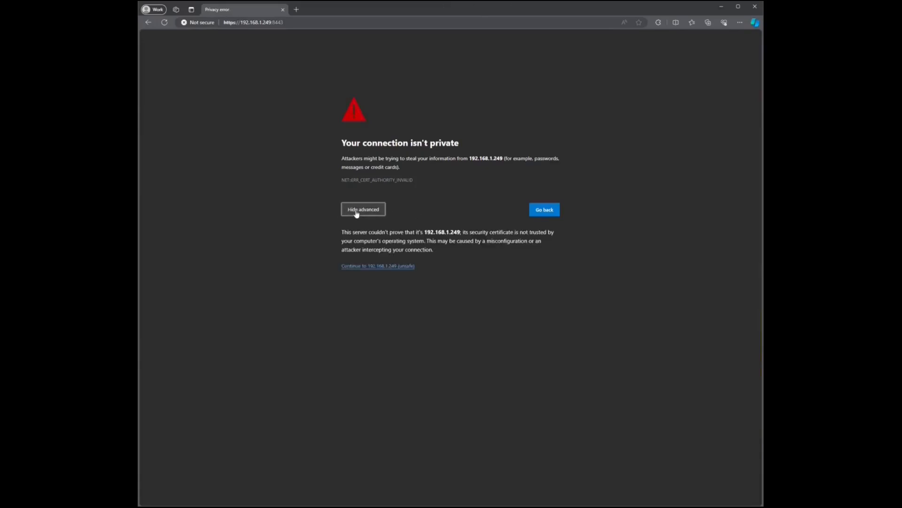
click(391, 266)
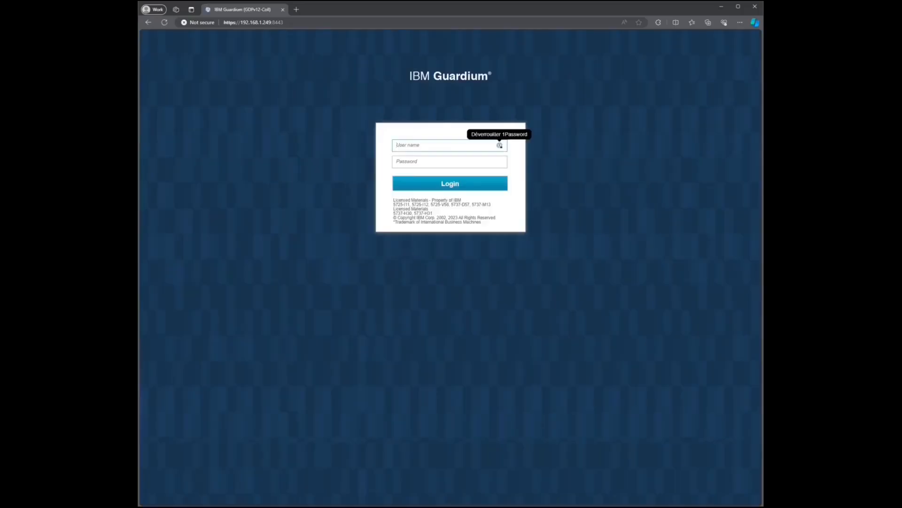
Log in to the Guardium web interface as admin with the account password
click(500, 146)
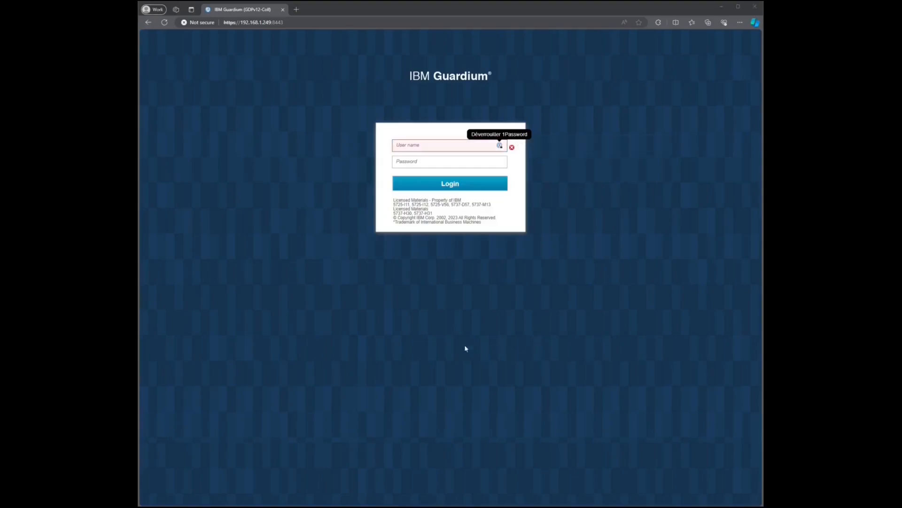
click(406, 144)
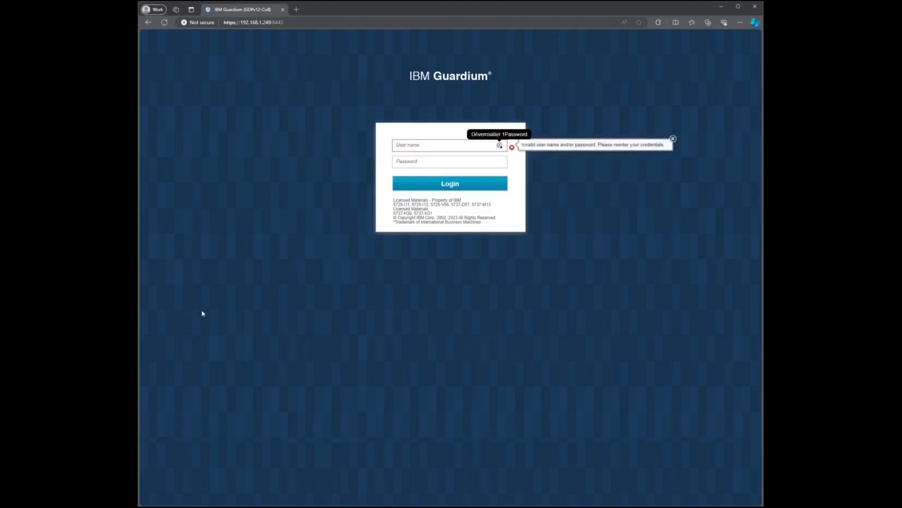
text(admin)
key(Tab)
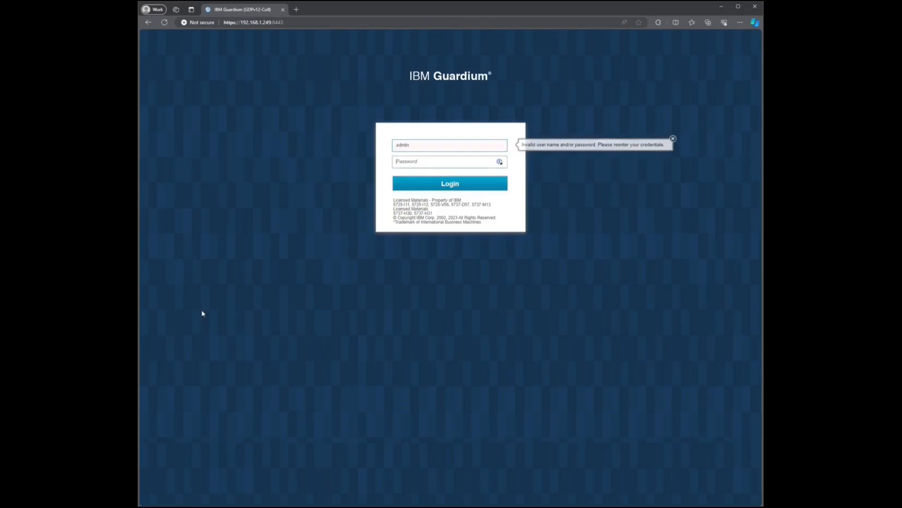
text(g)
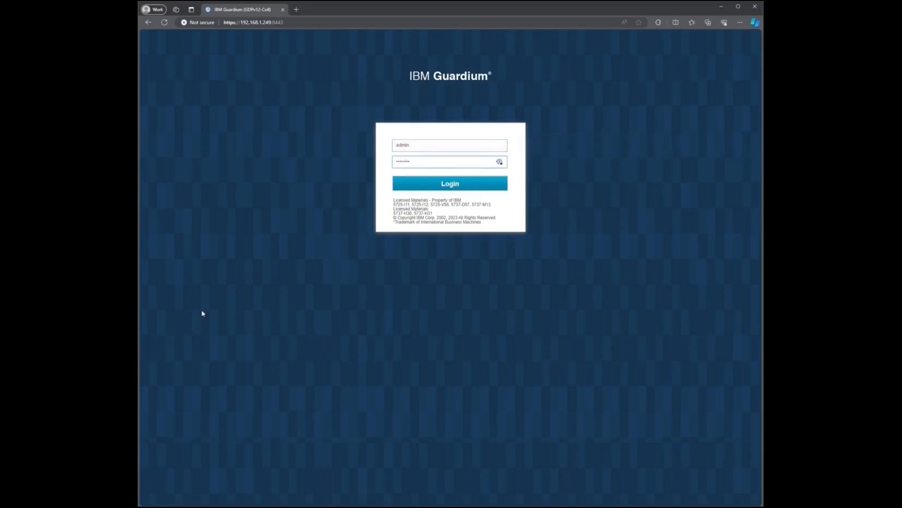
key(Return)
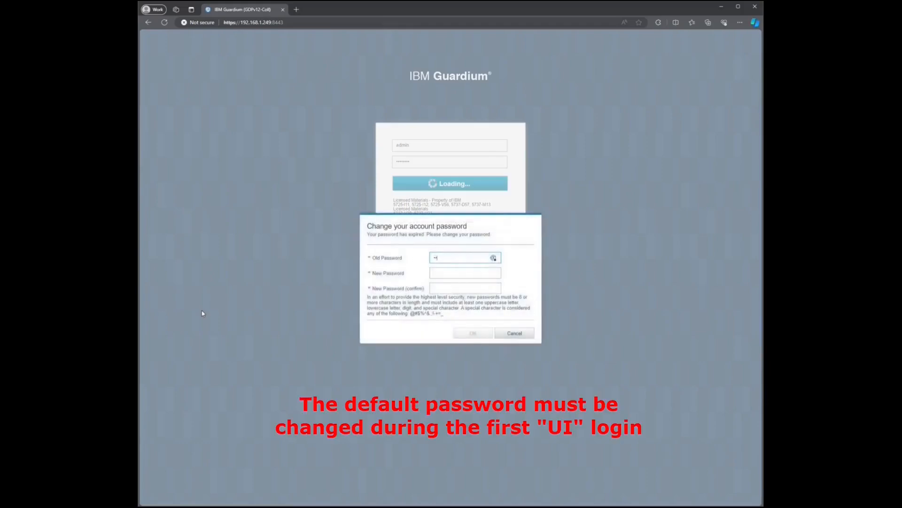
Change the expired admin password by entering the old password and the new password twice, and dismiss the success message
text(••)
key(alt+Tab)
click(465, 275)
key(ctrl+v)
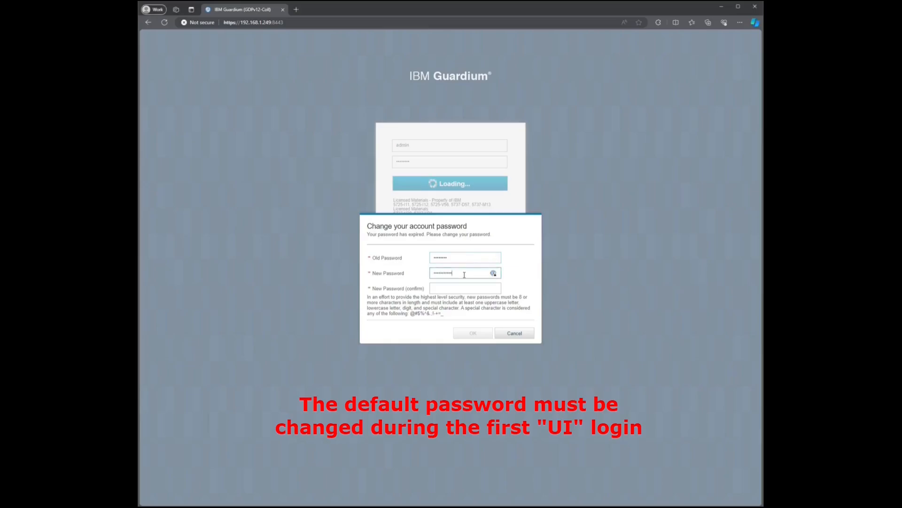
click(444, 289)
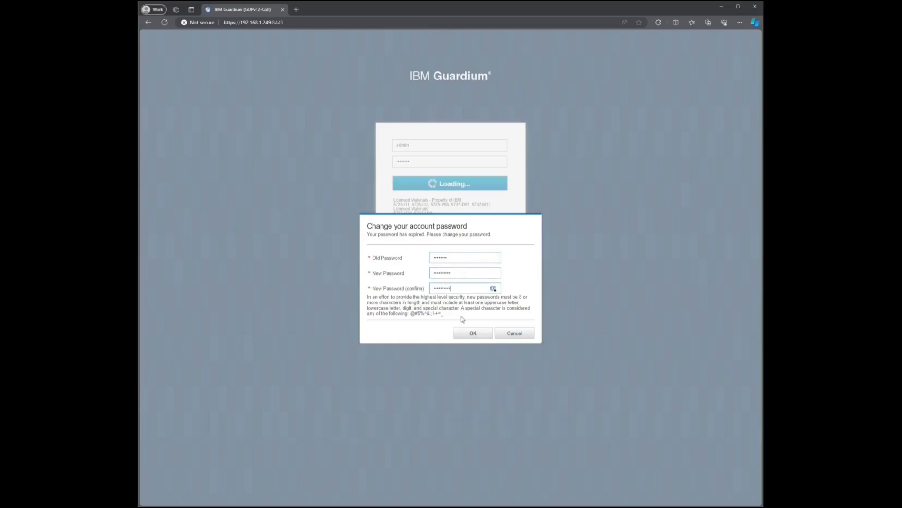
key(ctrl+v)
click(472, 333)
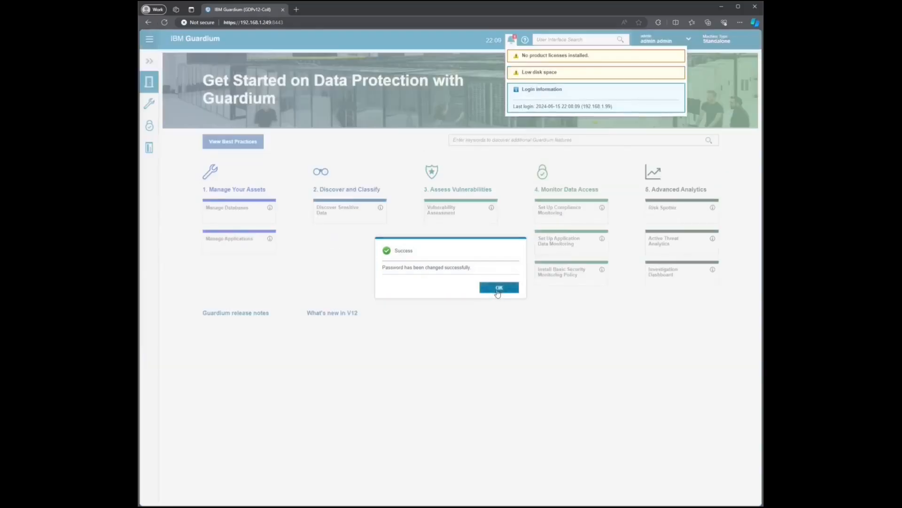
click(498, 288)
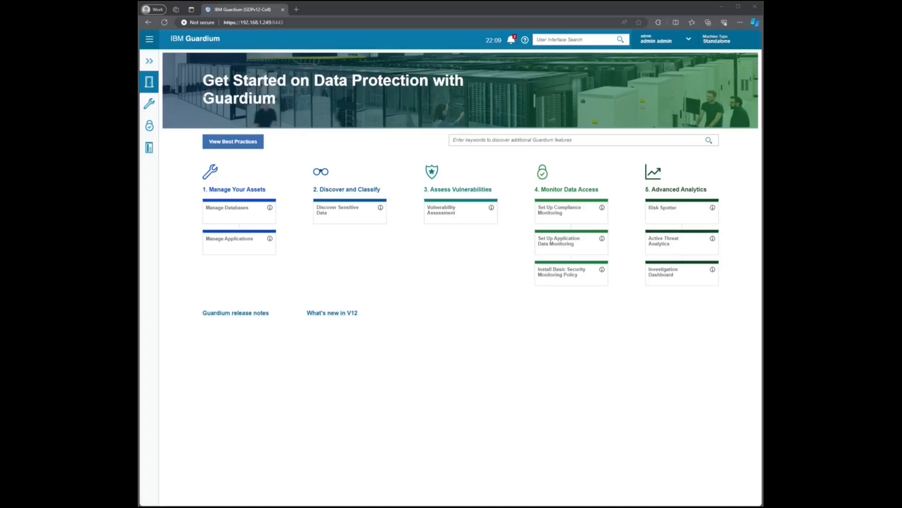
Open the License page in the Setup tools and apply the base collector license key
click(151, 106)
click(203, 88)
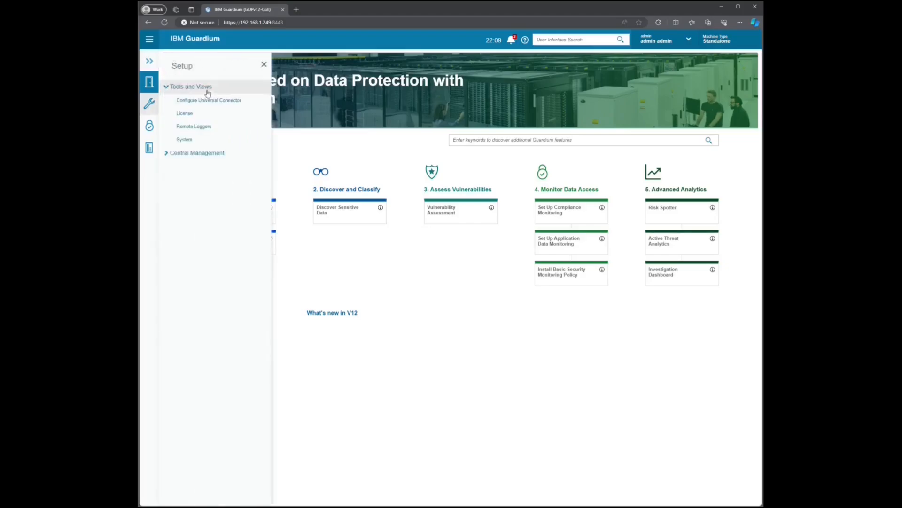
click(198, 116)
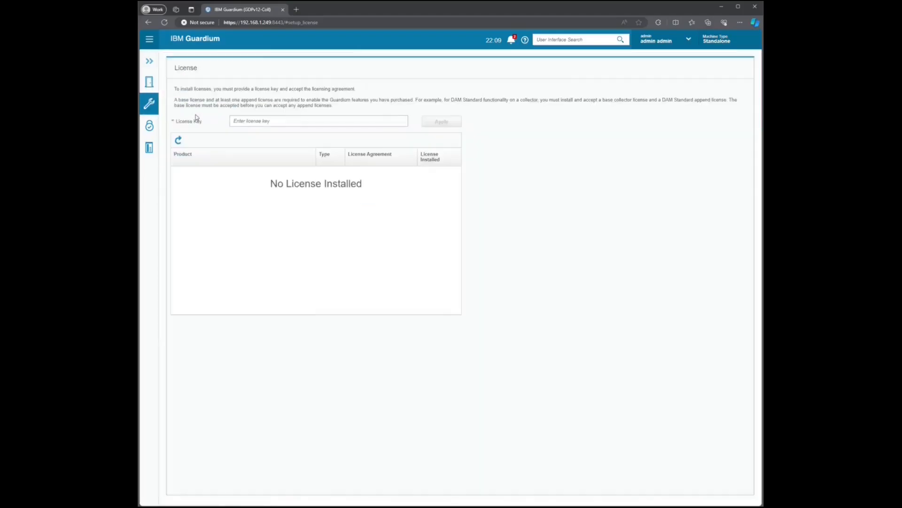
click(277, 120)
key(ctrl+v)
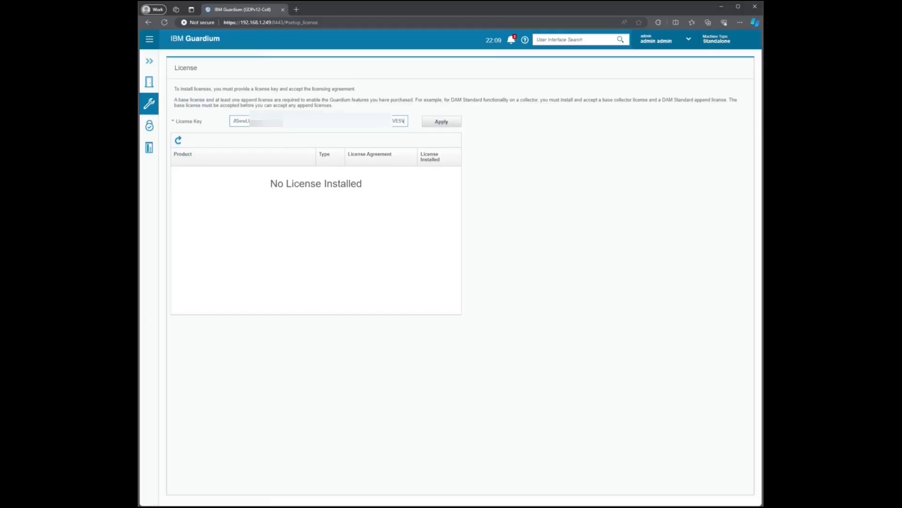
click(439, 123)
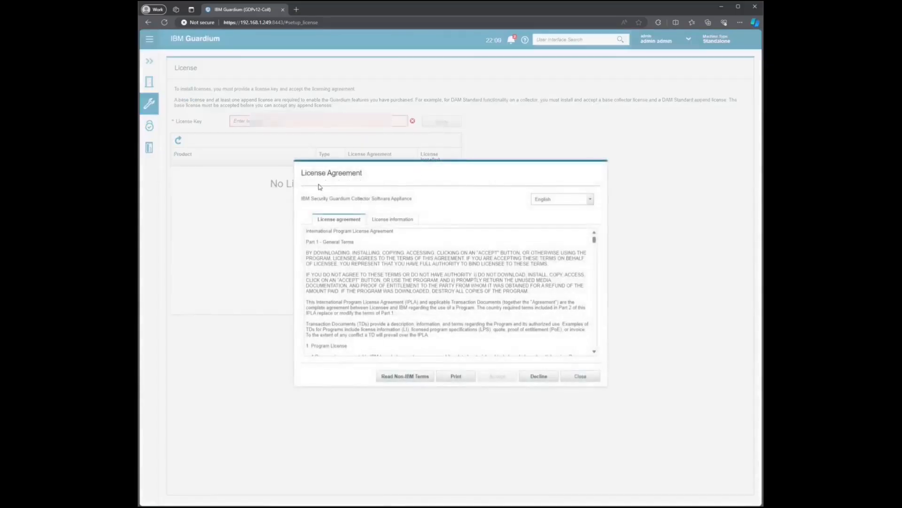
View the license information and accept the agreement for IBM Security Guardium Collector Software Appliance
click(385, 219)
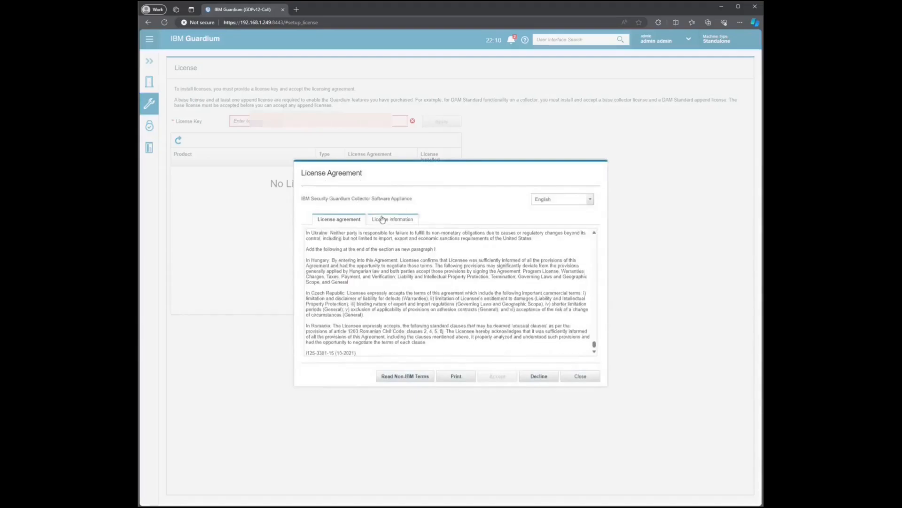
scroll(434, 271, down, 5)
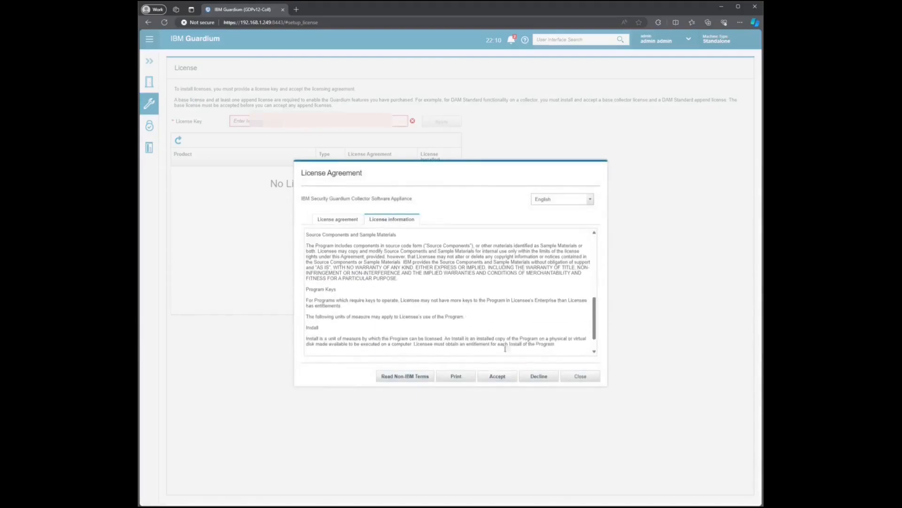
click(497, 376)
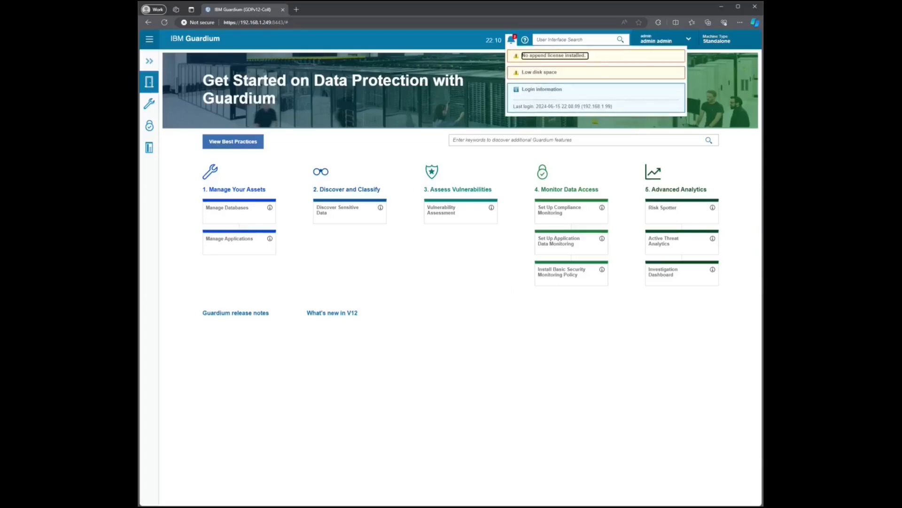
Apply the append license key on the License page and accept the IBM Security Guardium Standard Activity Monitor for Databases agreement
click(150, 104)
click(191, 87)
click(196, 111)
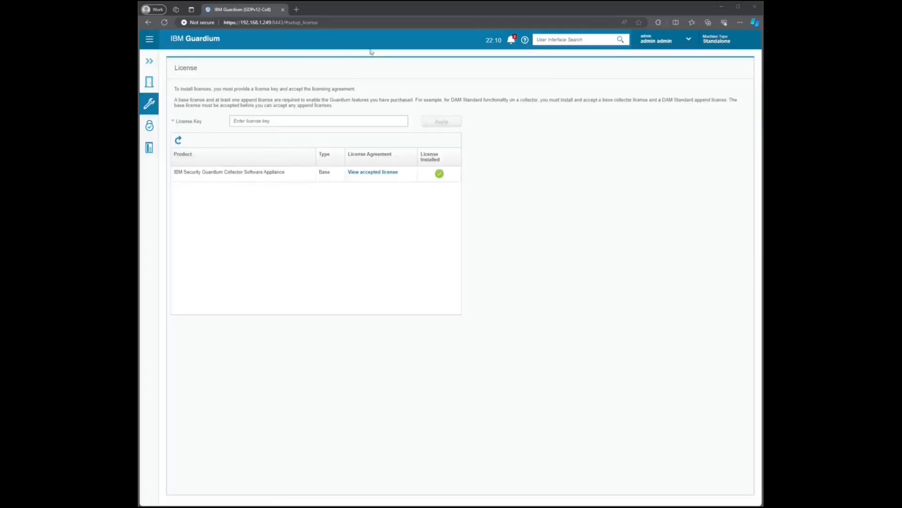
click(326, 119)
key(ctrl+v)
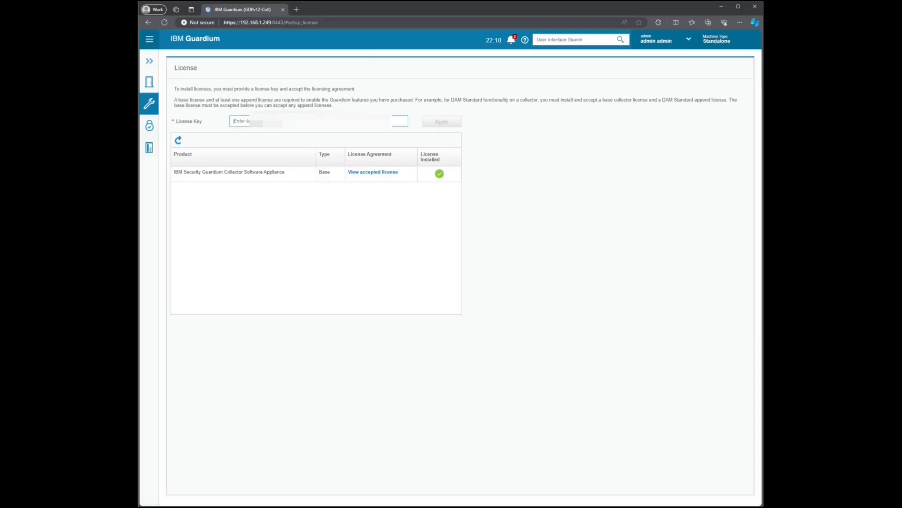
click(442, 121)
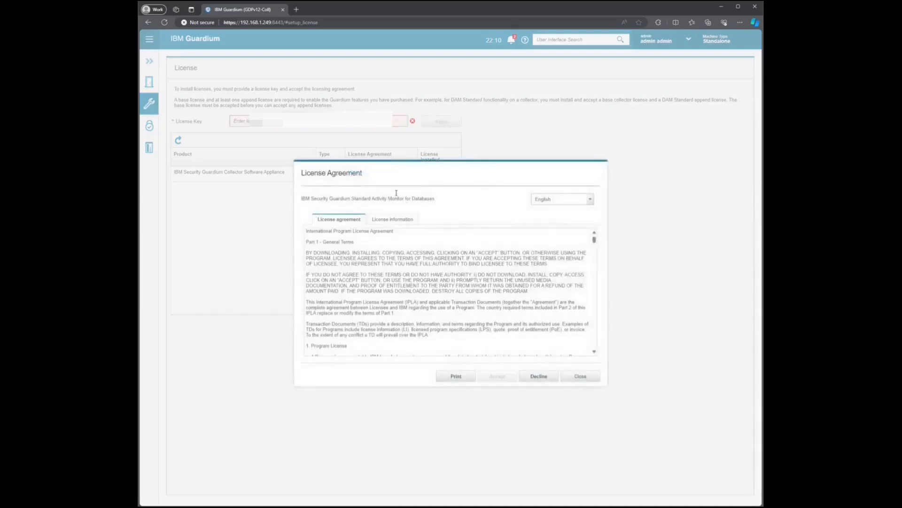
click(389, 219)
click(497, 376)
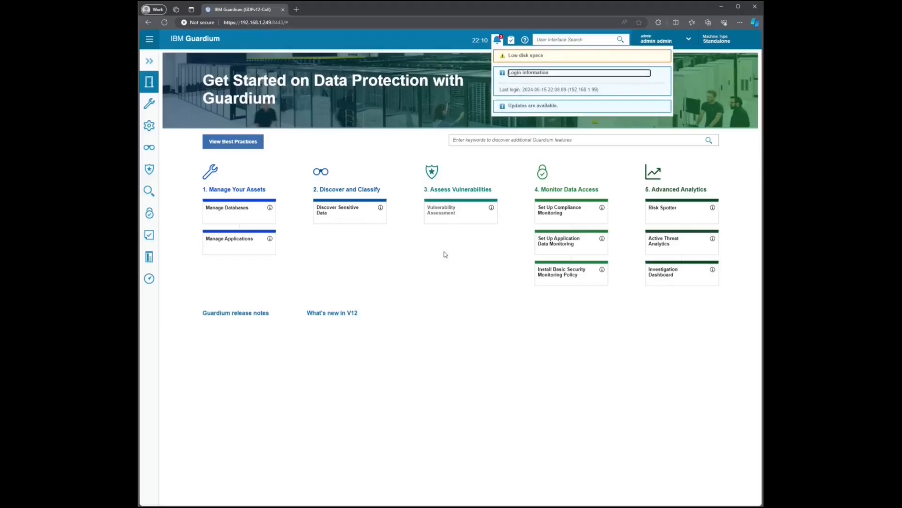
Apply another append license key on the Setup tools' License page and accept the IBM Security Guardium Advanced Activity Monitor for Databases agreement
click(151, 108)
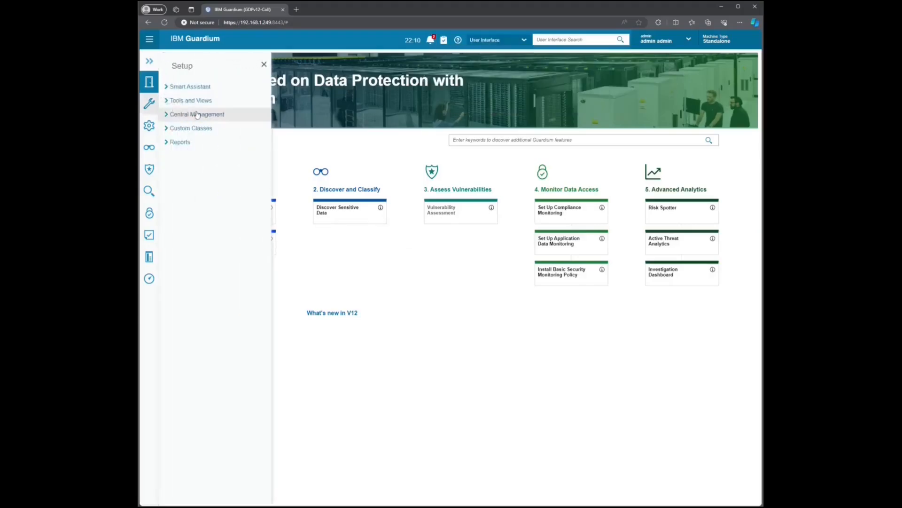
click(198, 103)
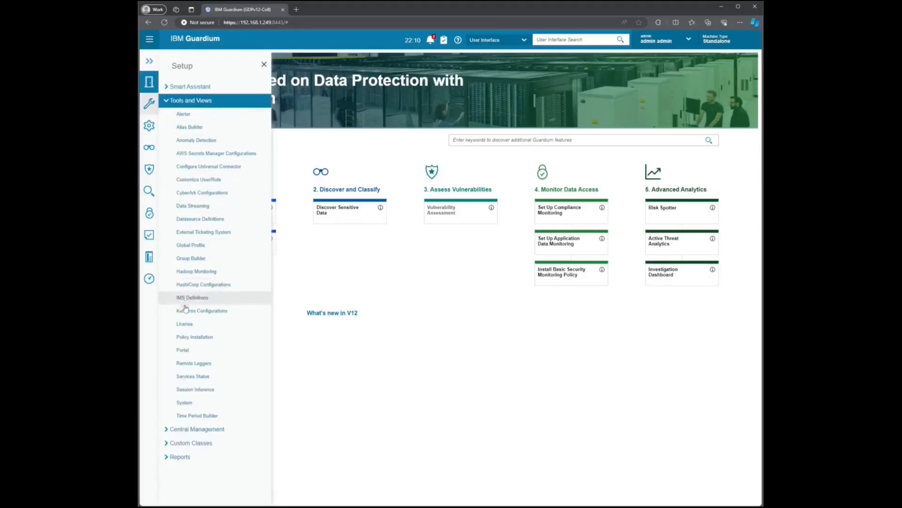
click(185, 324)
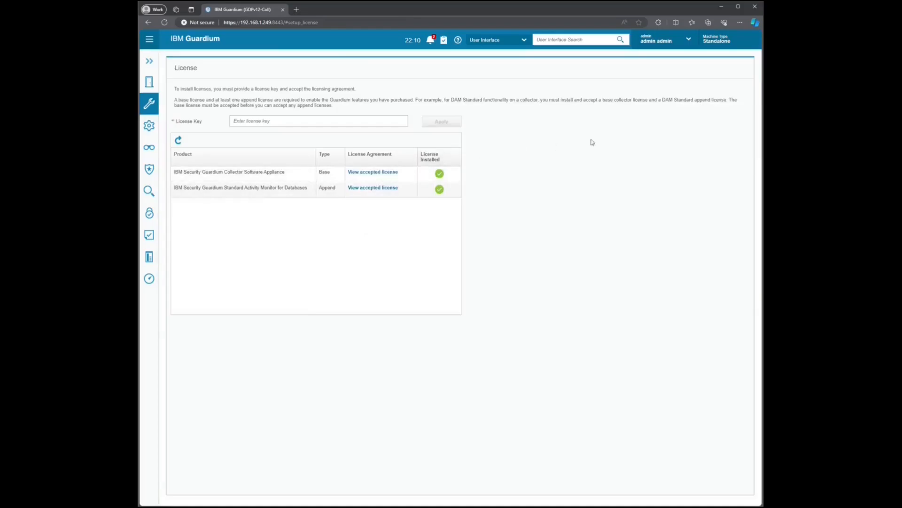
click(289, 121)
key(ctrl+v)
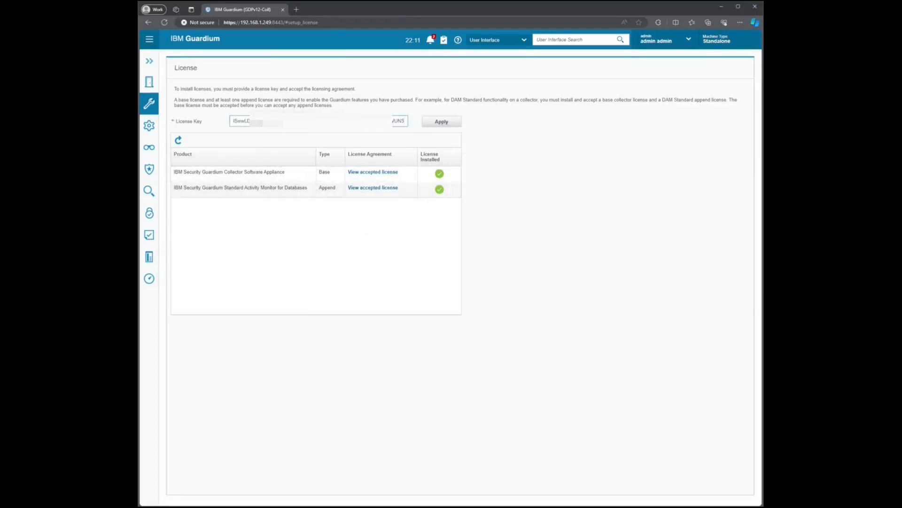
click(442, 122)
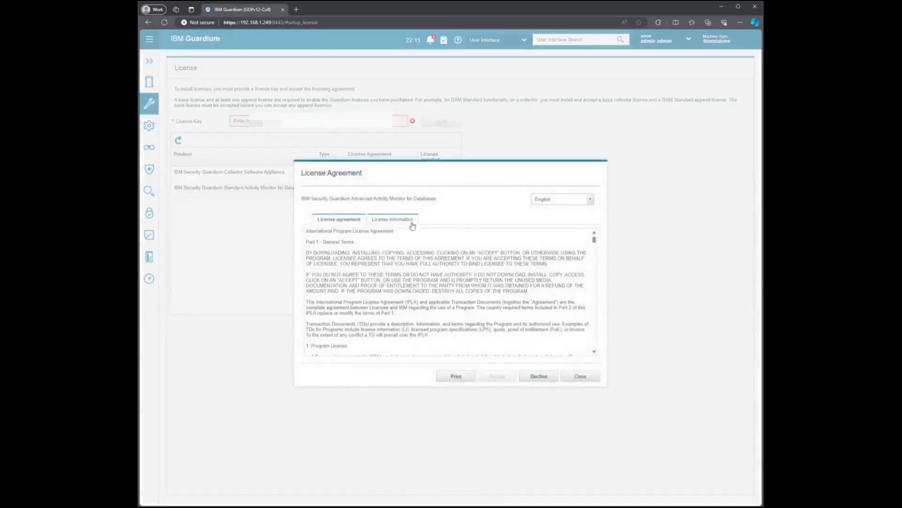
click(392, 220)
click(503, 376)
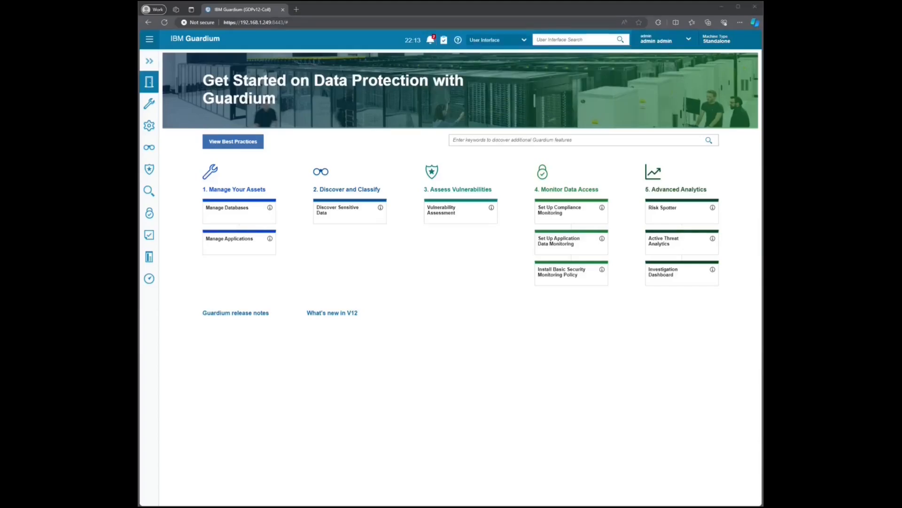
Return to the License page, apply the next append license key, and accept the IBM Security Guardium Data Protection for Files agreement
click(149, 103)
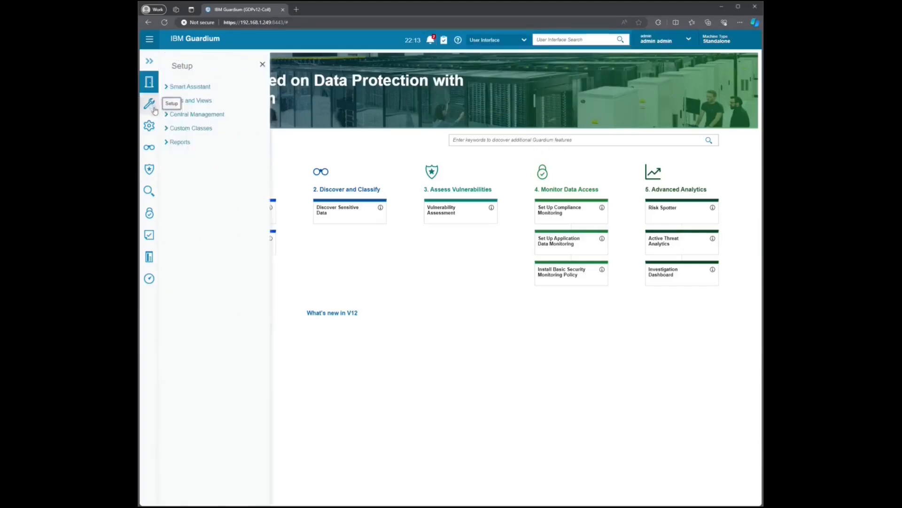
click(189, 102)
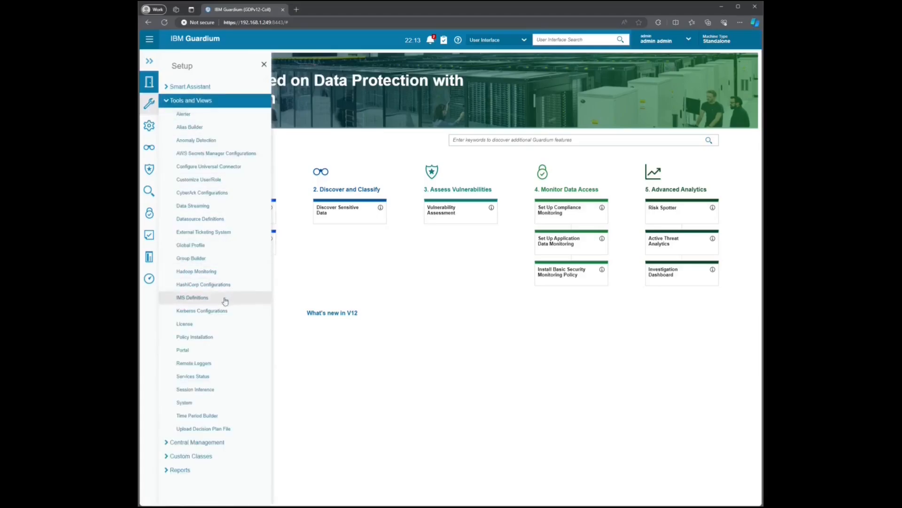
click(206, 324)
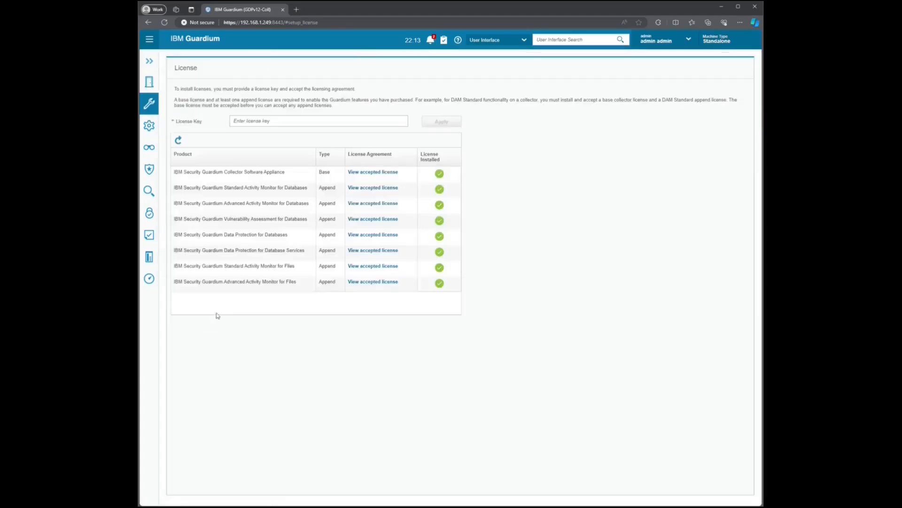
click(285, 120)
key(ctrl+v)
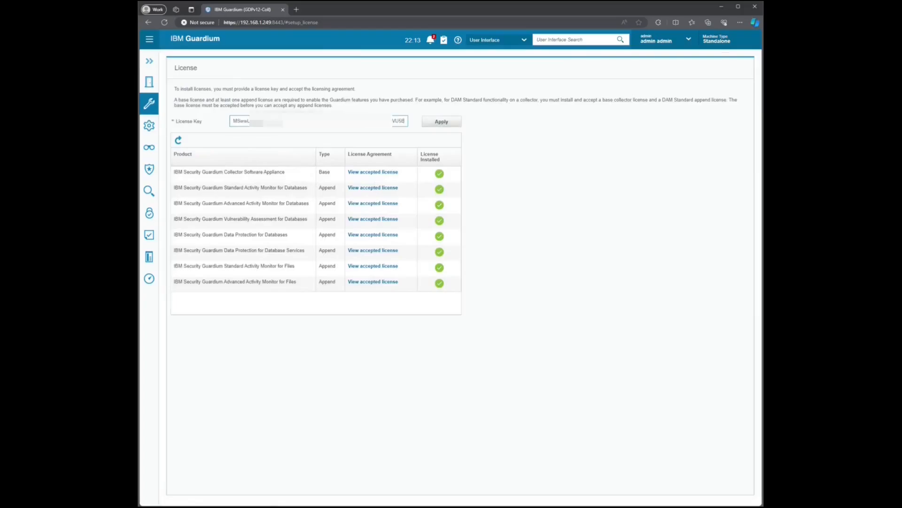
click(437, 123)
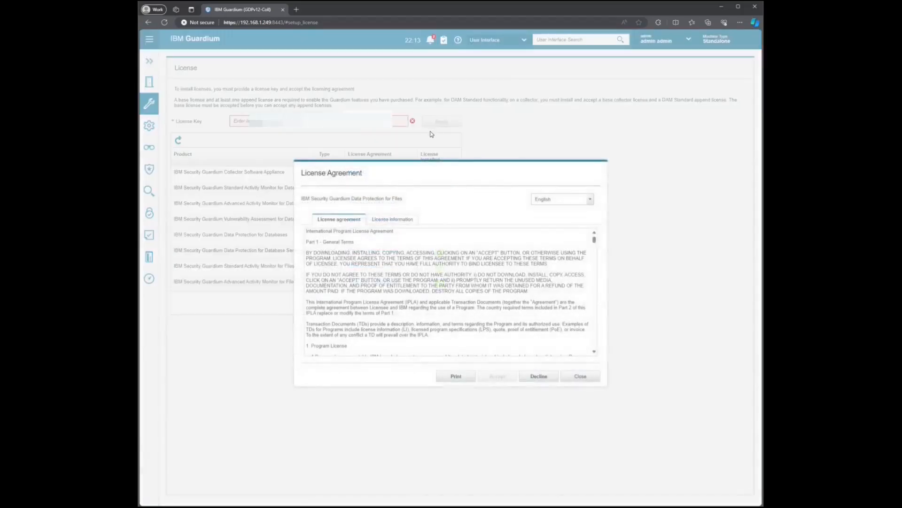
click(392, 219)
click(497, 376)
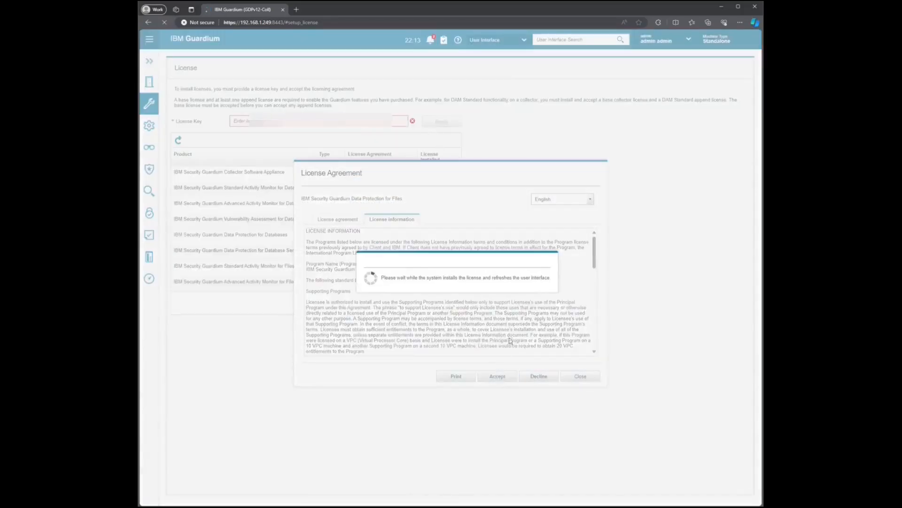